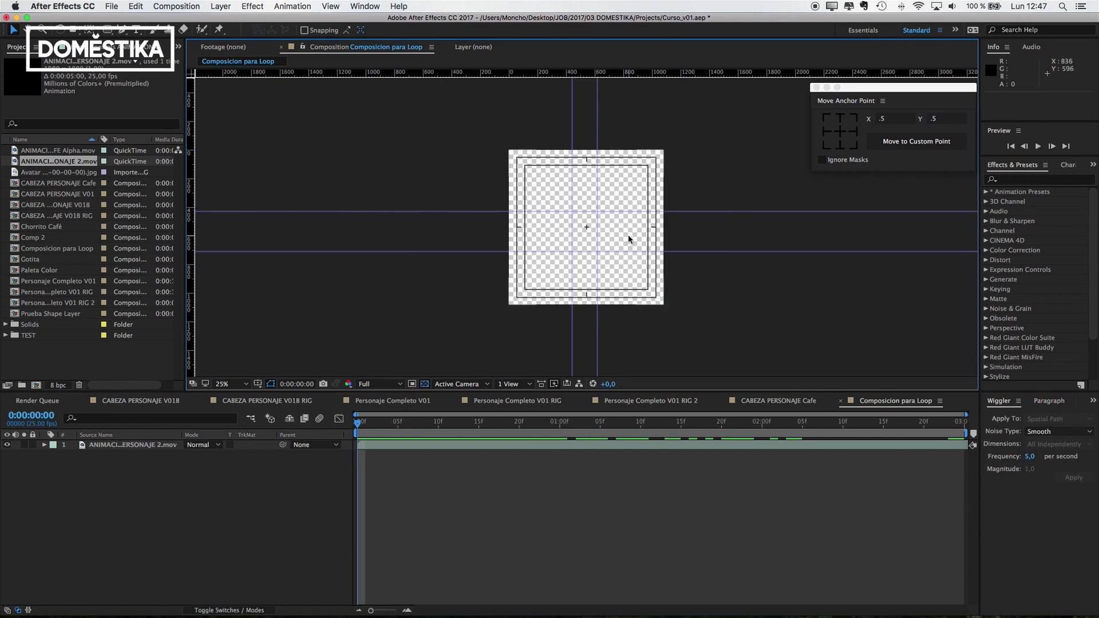
Set the duration of the Composicion para Loop composition to 0:00:05:00.
key(period)
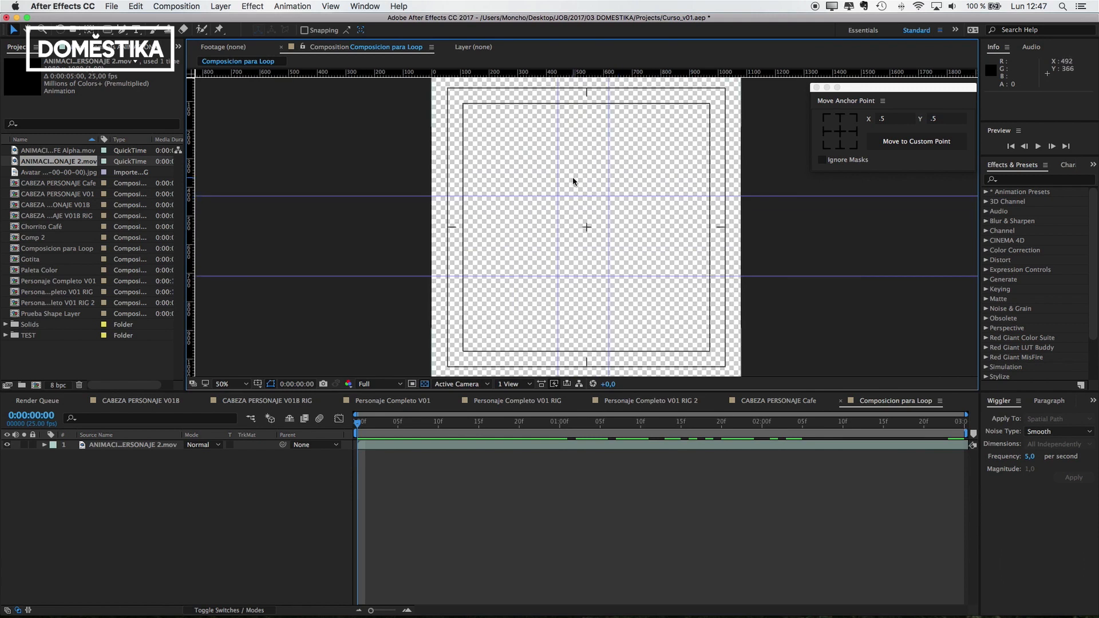
key(super+k)
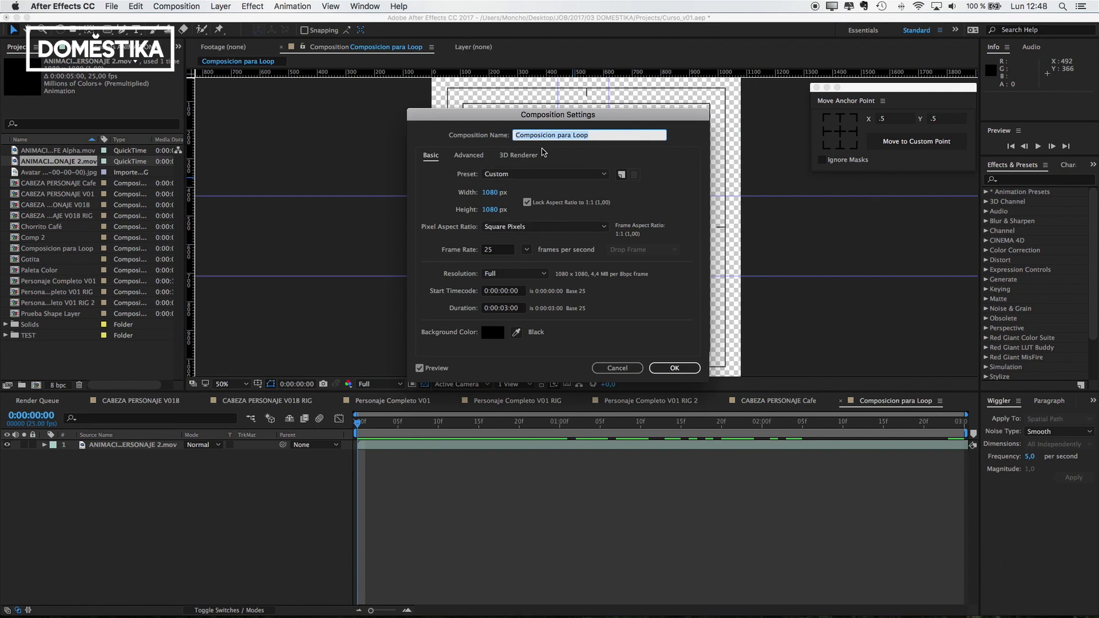
click(507, 312)
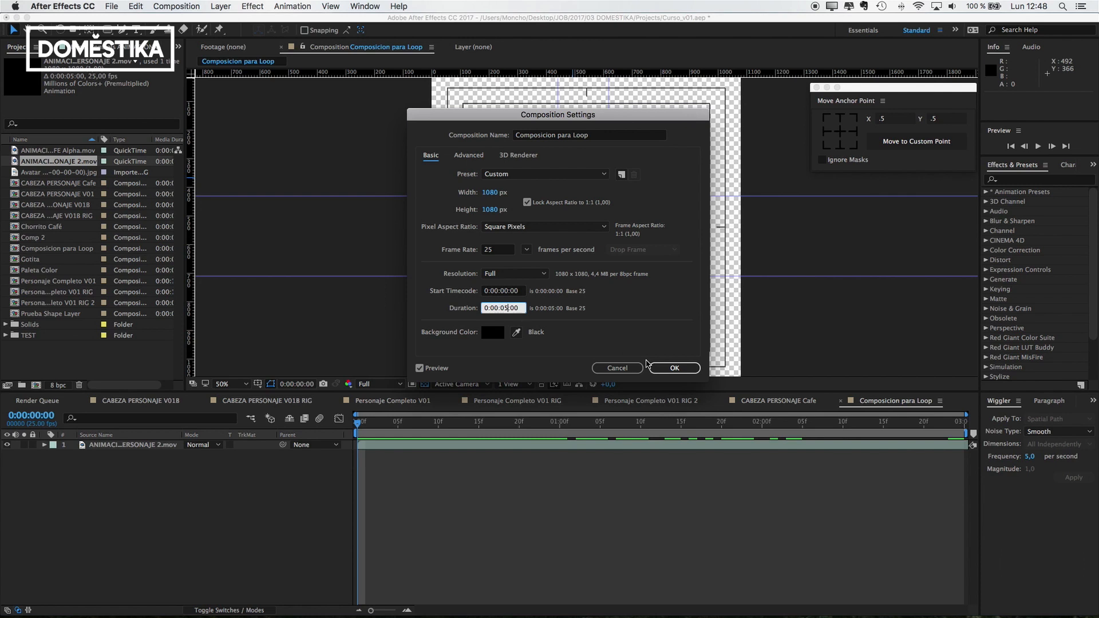
click(677, 370)
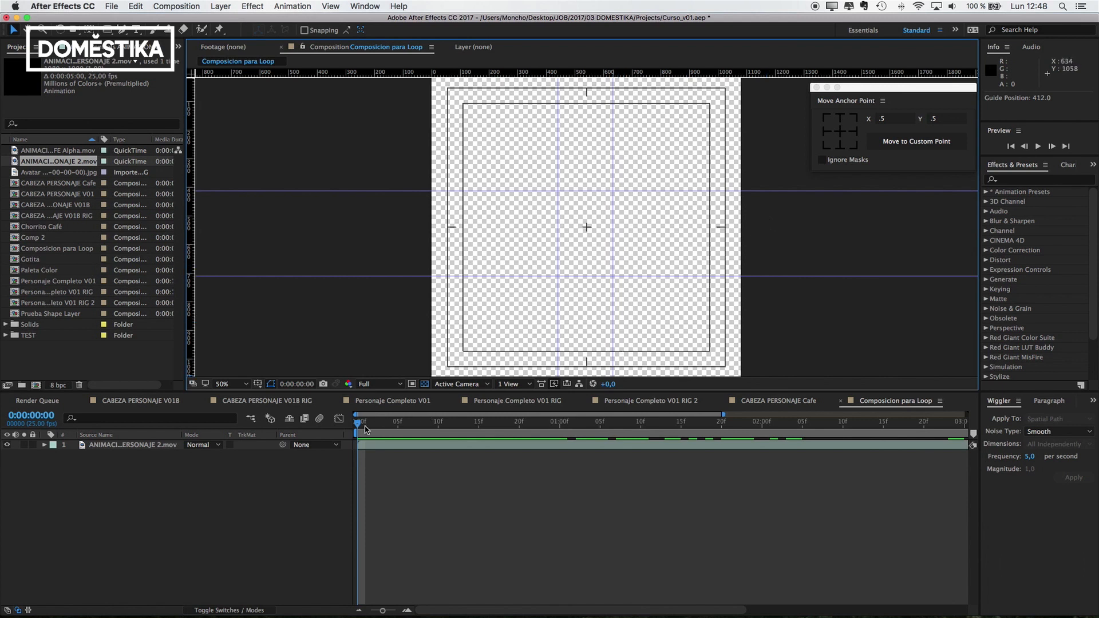
Reposition the horizontal and vertical guides to frame the small character closely at 0:00:04:24.
drag(359, 427, 999, 411)
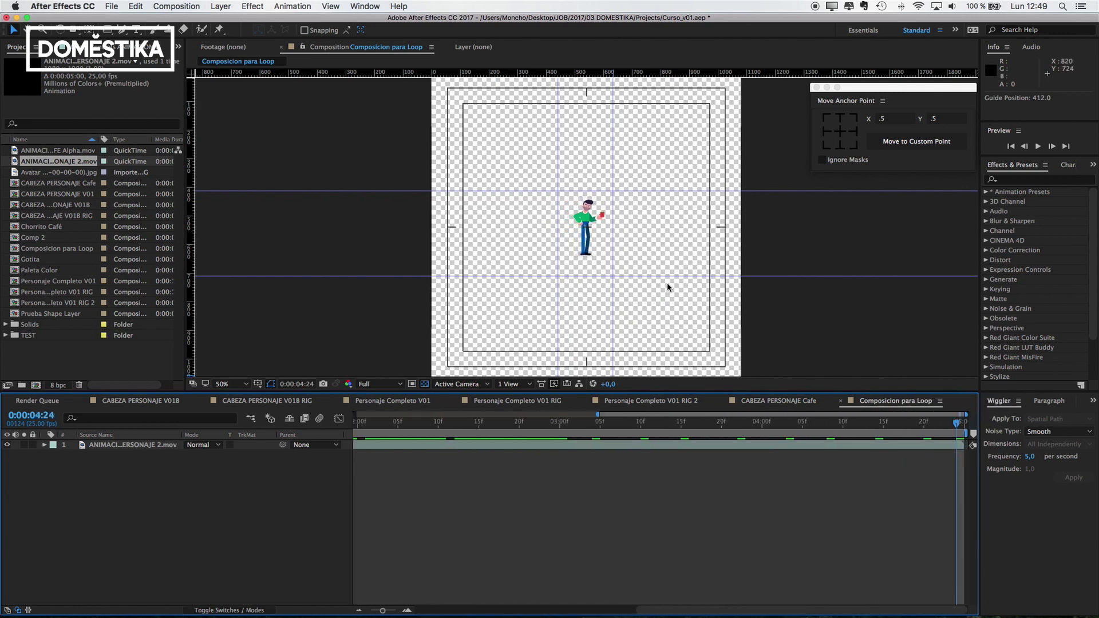
drag(585, 276, 591, 257)
drag(596, 191, 596, 199)
drag(559, 231, 607, 233)
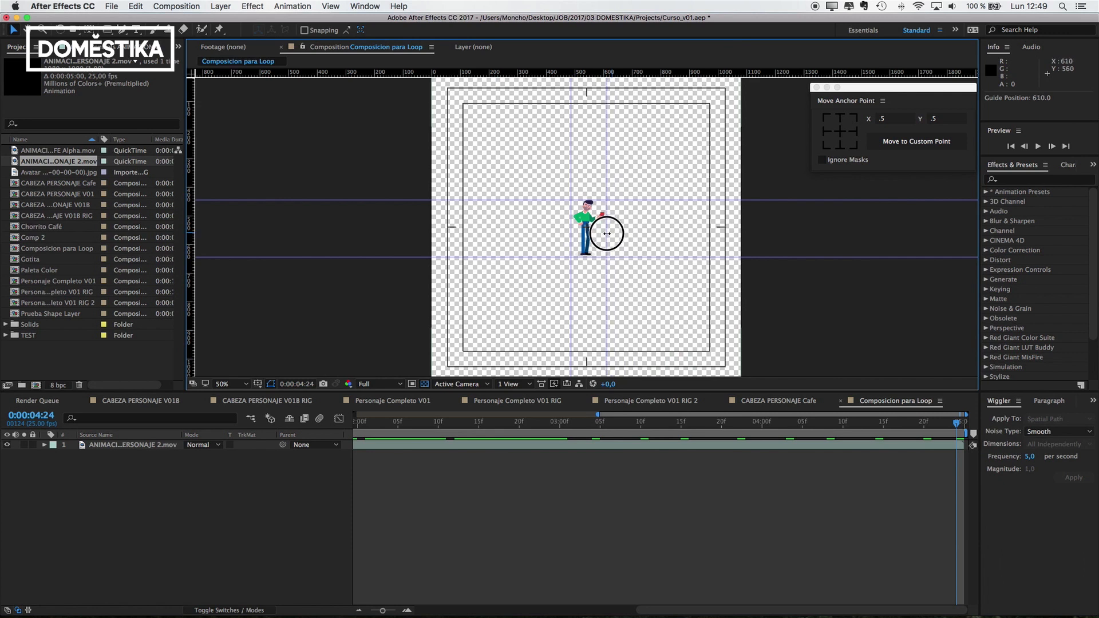
drag(533, 425, 427, 425)
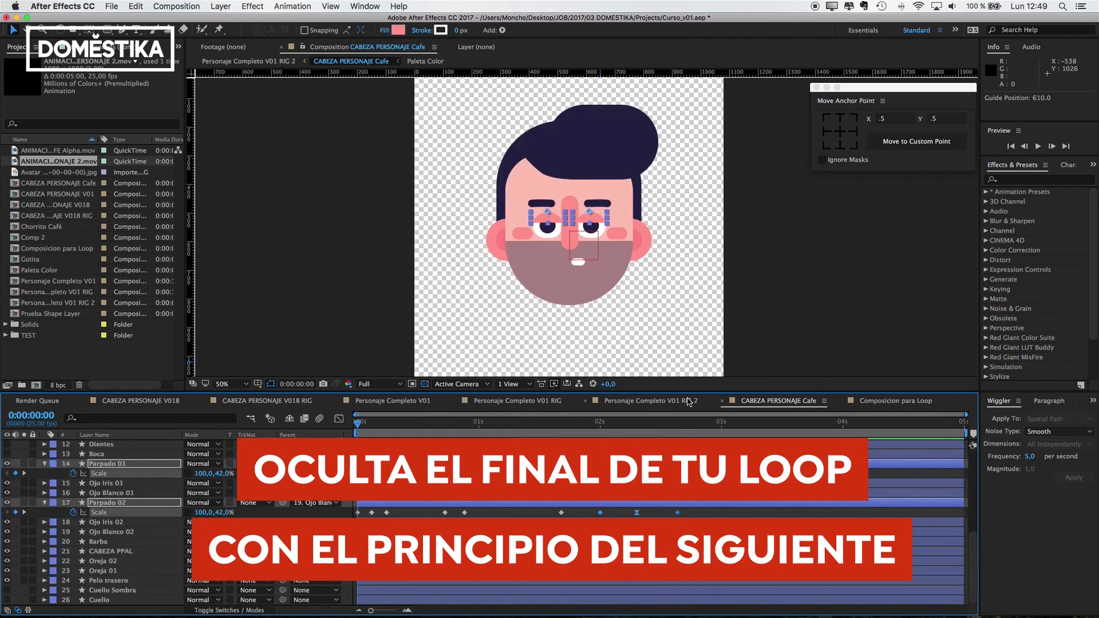
Add the Personaje Completo V01 RIG 2 composition to Composicion para Loop below the movie layer and play through its animation.
click(688, 402)
drag(447, 421, 819, 413)
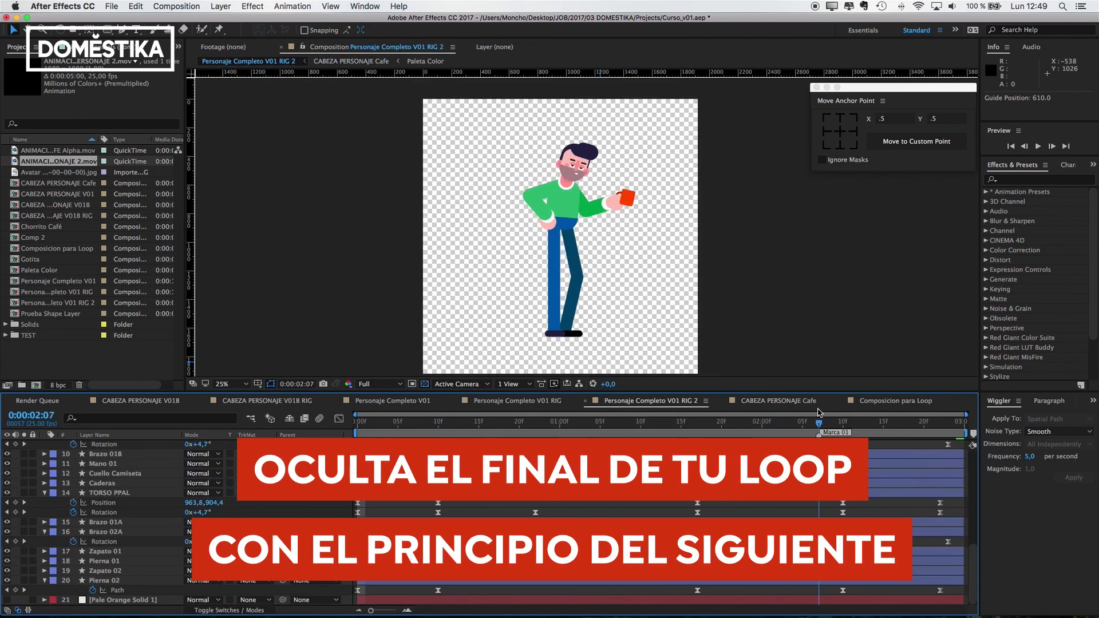
click(889, 401)
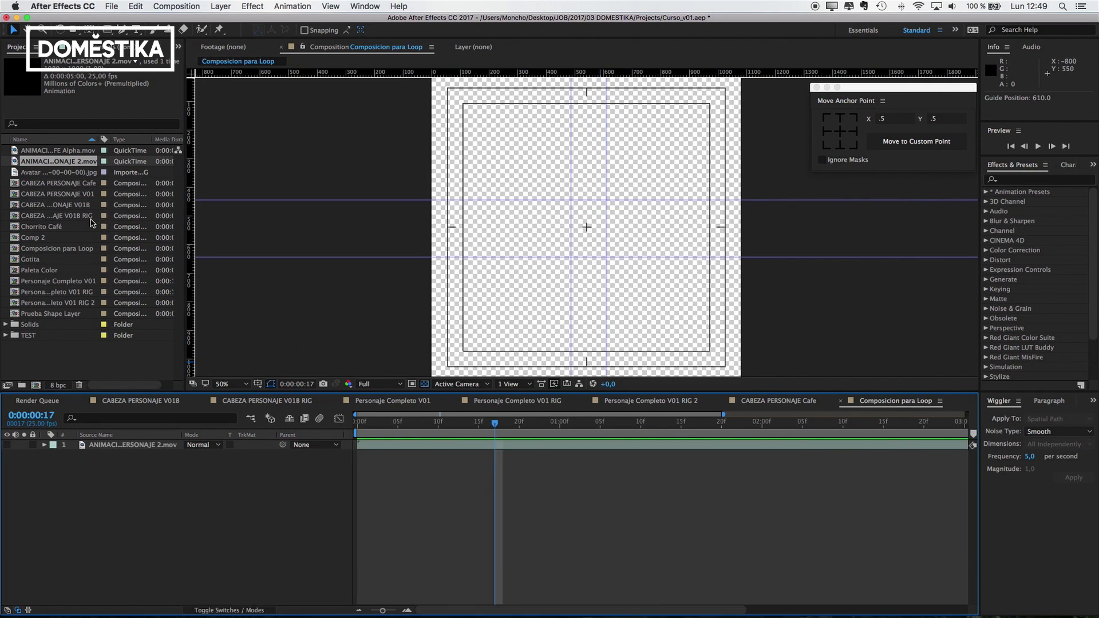
click(73, 303)
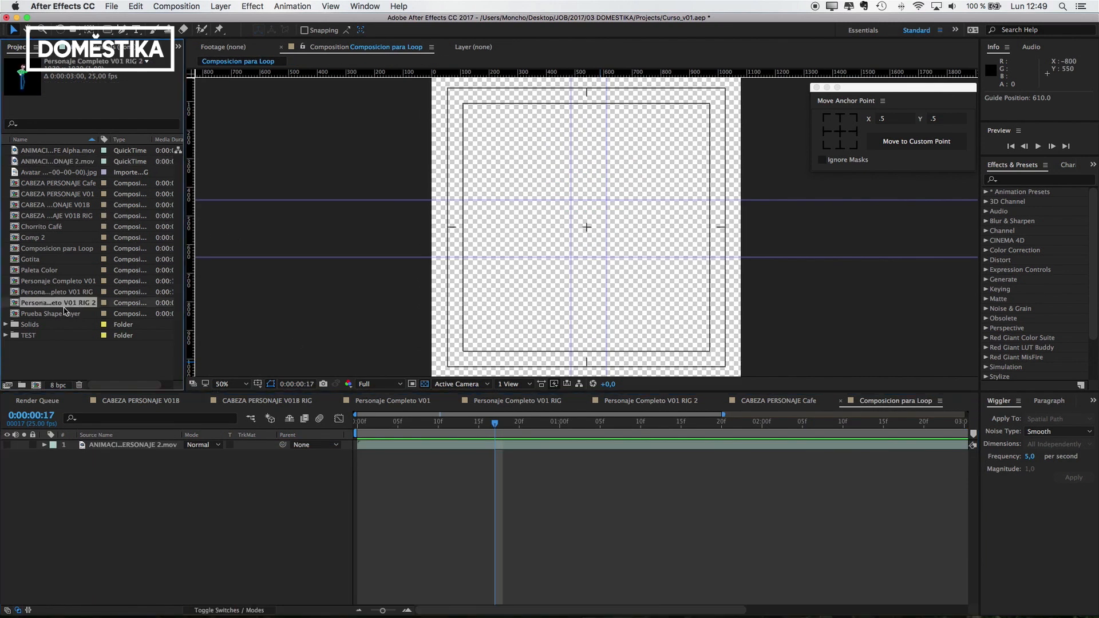
drag(64, 308, 100, 455)
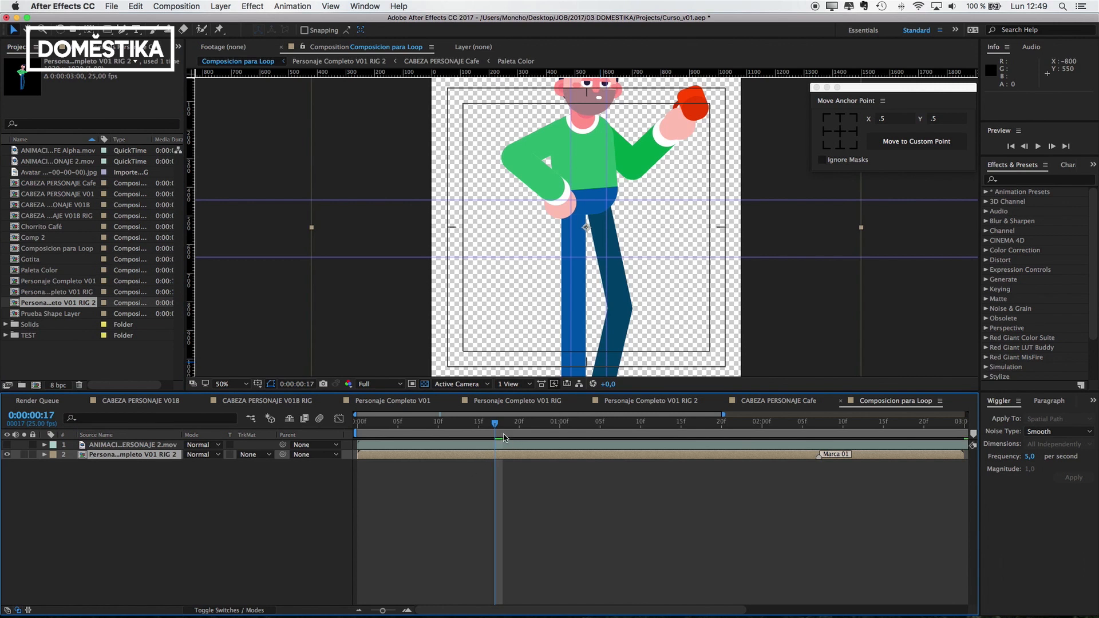
key(space)
drag(947, 408, 355, 427)
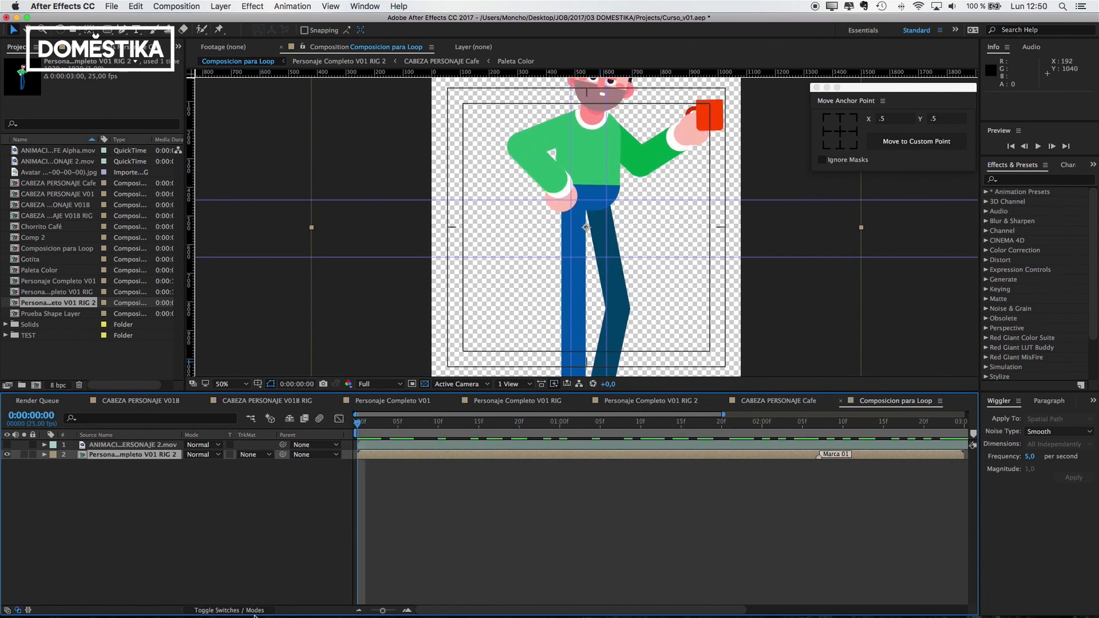
Turn the character layer into a 3D layer and change its Z position to push it back in depth.
click(216, 612)
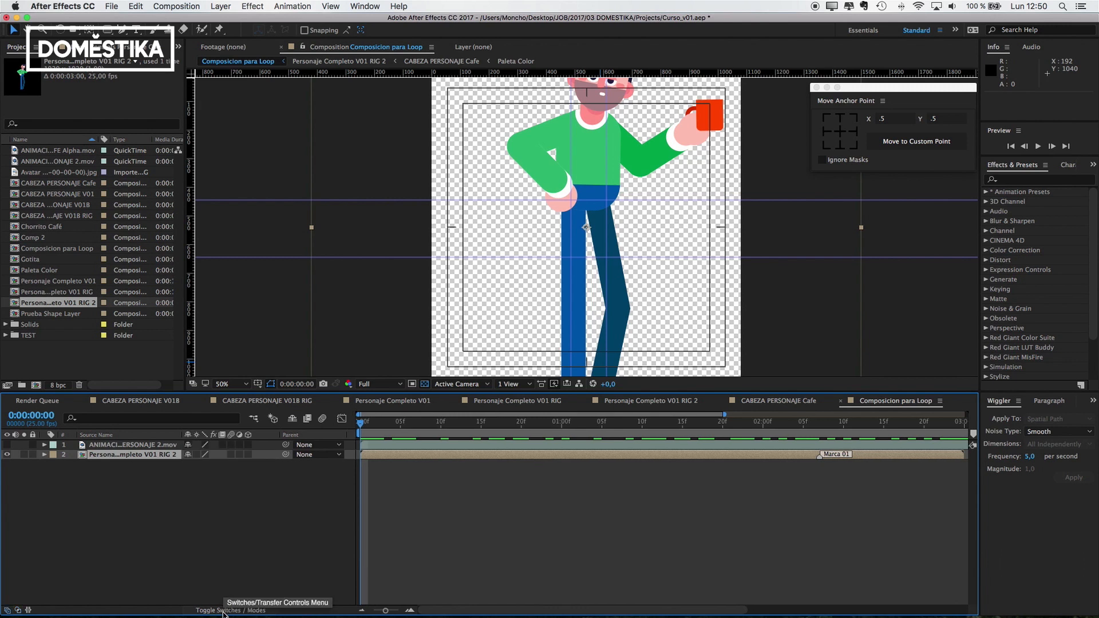
click(248, 455)
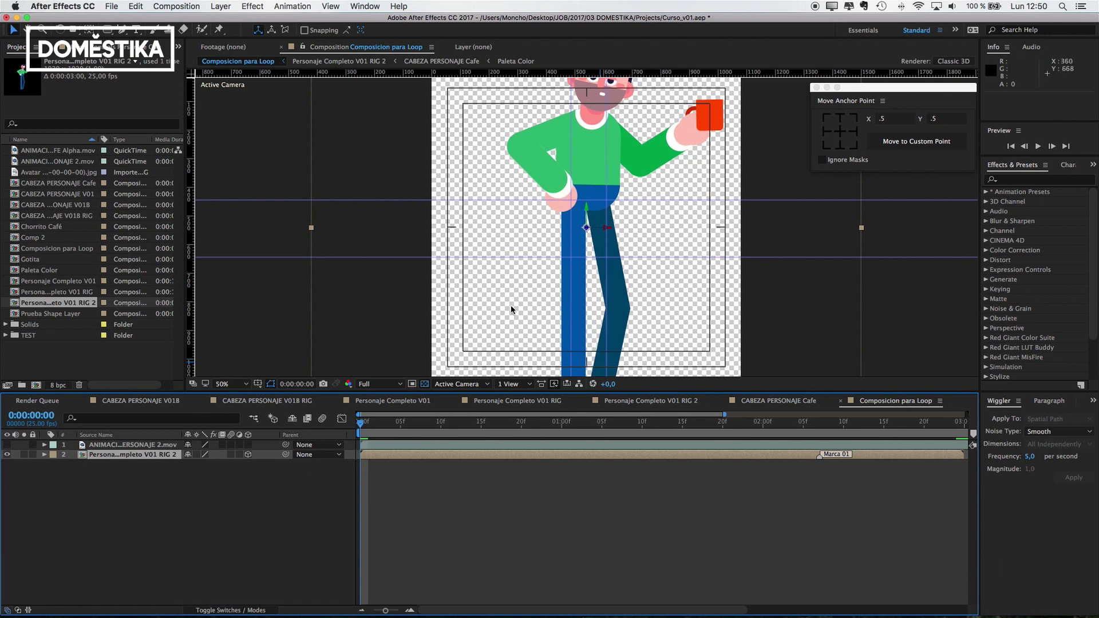
key(p)
drag(234, 467, 1092, 404)
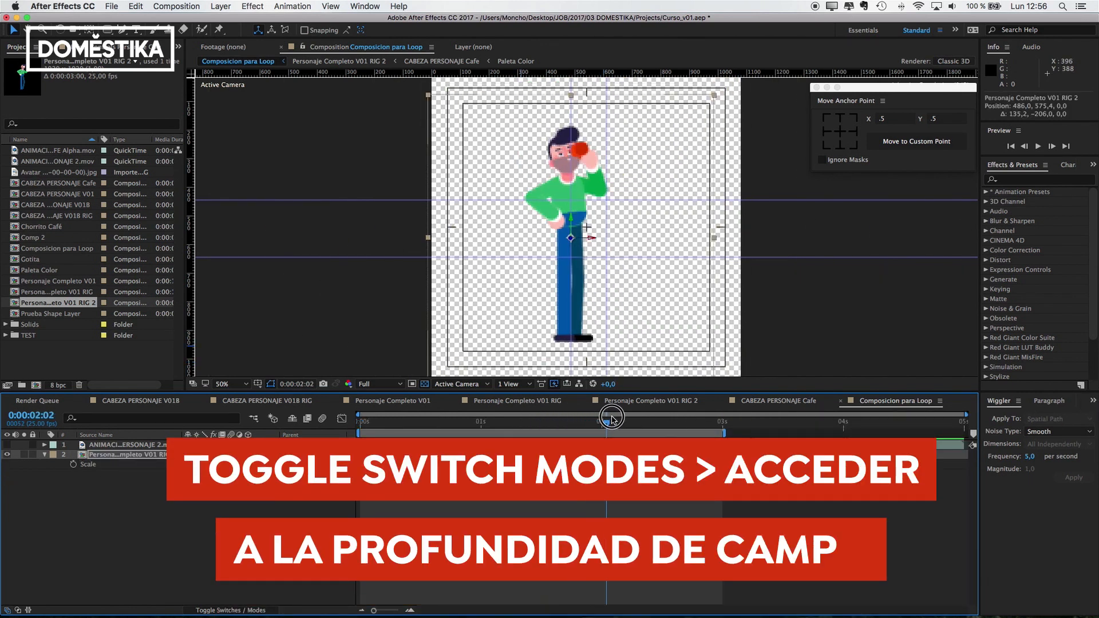
Split the character layer at 0:00:02:12, placing the ending piece at the timeline start and the longer piece from 0:00:00:13.
drag(607, 419, 660, 425)
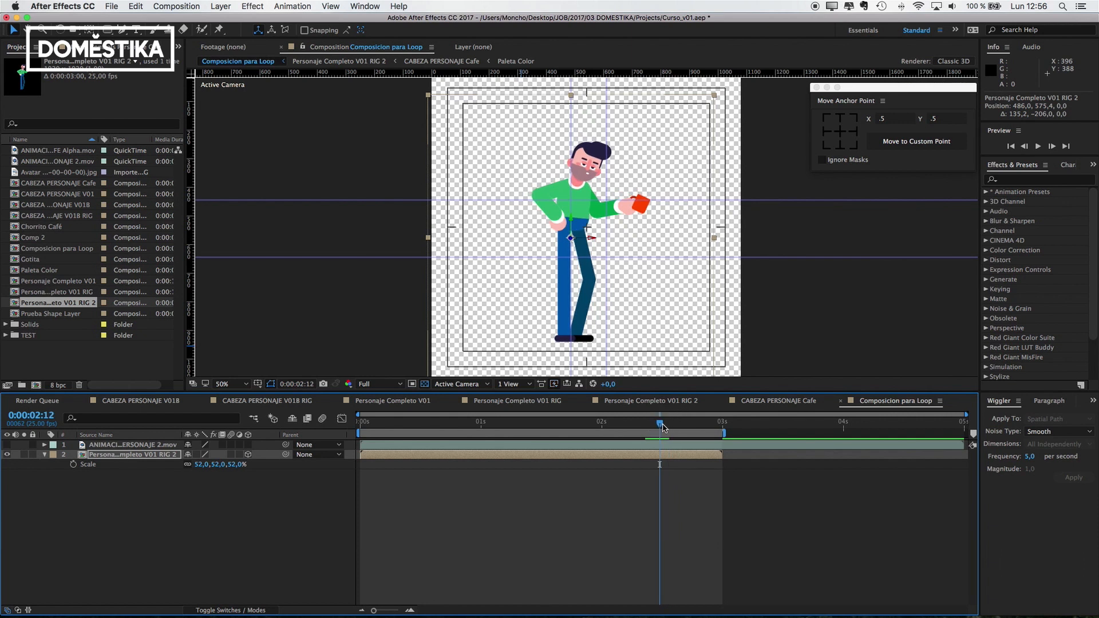
key(super+shift+d)
drag(695, 457, 448, 470)
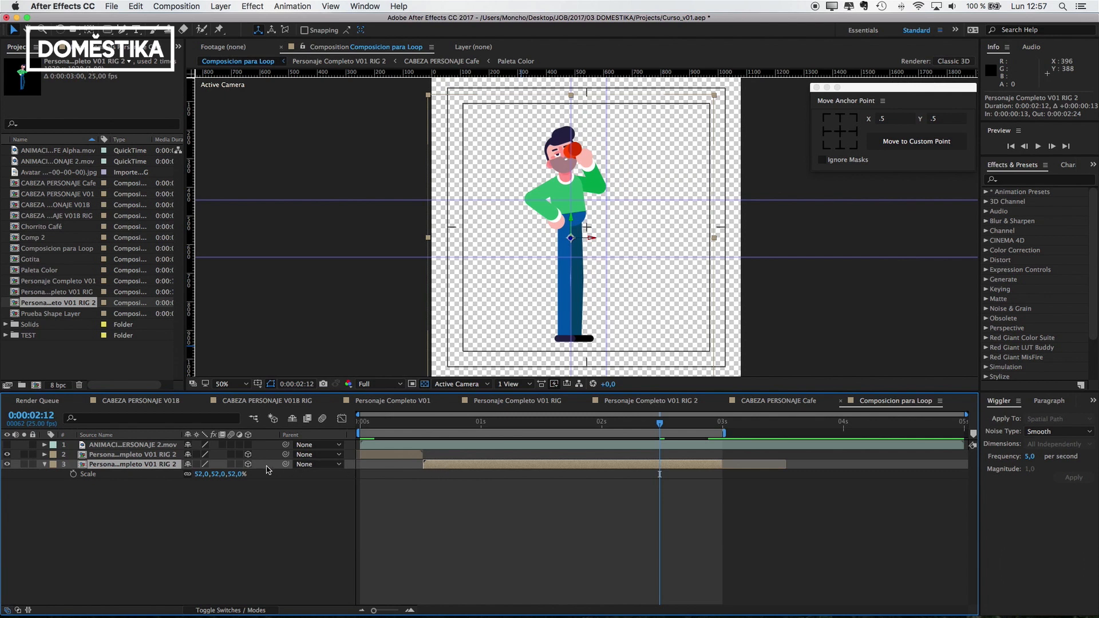
Parent the longer character piece to the short first piece and set the first piece's Scale to 100%.
drag(285, 469, 167, 456)
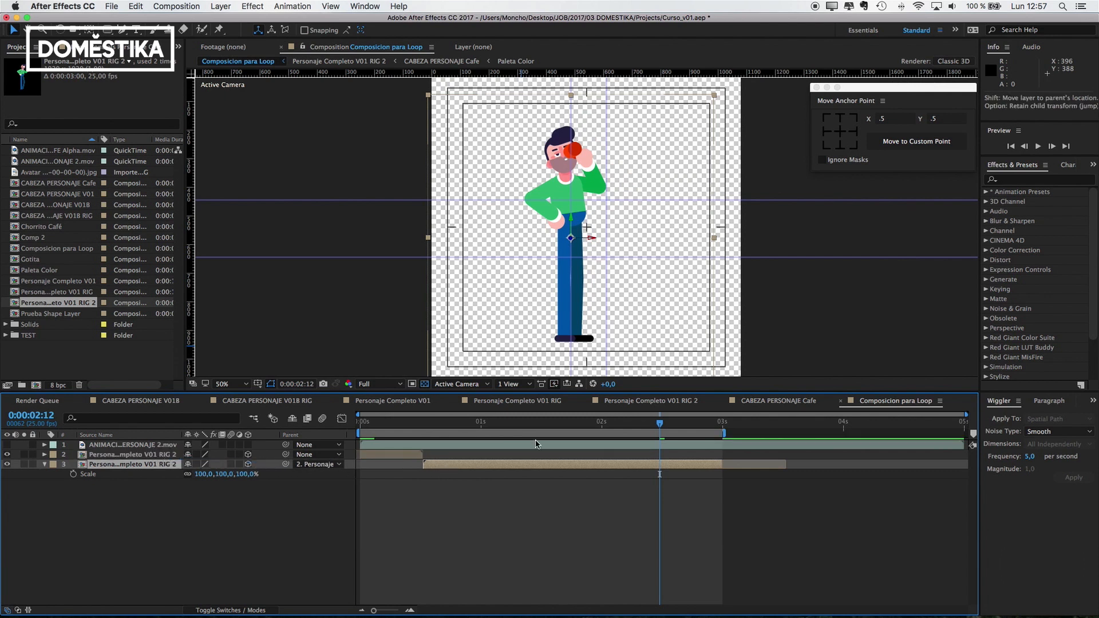
drag(495, 426, 399, 426)
click(166, 455)
text(s)
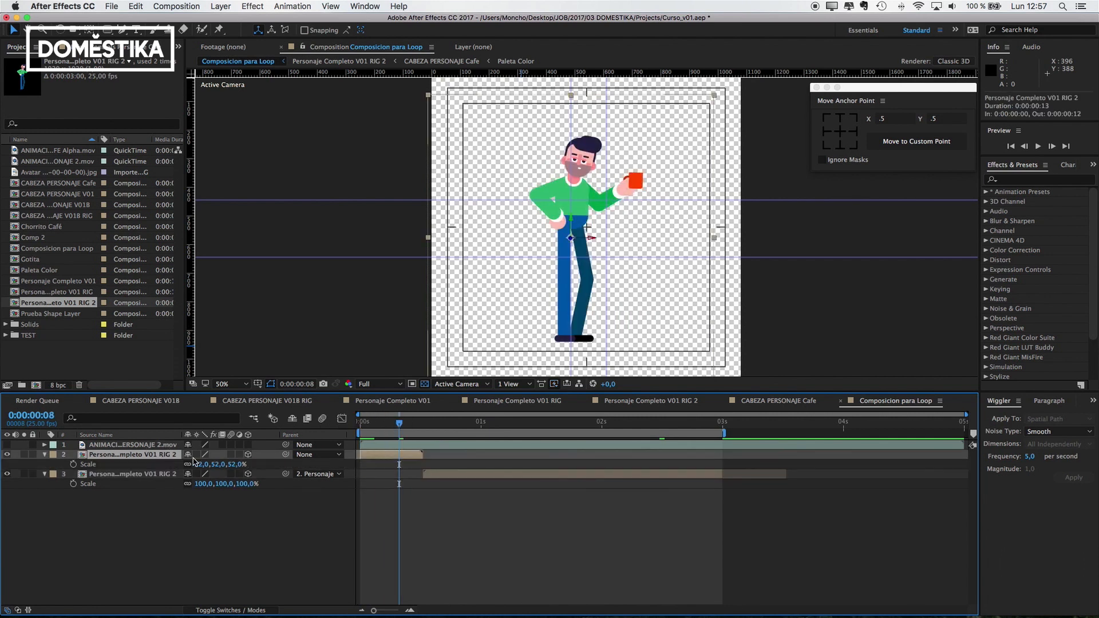
text(100)
key(Return)
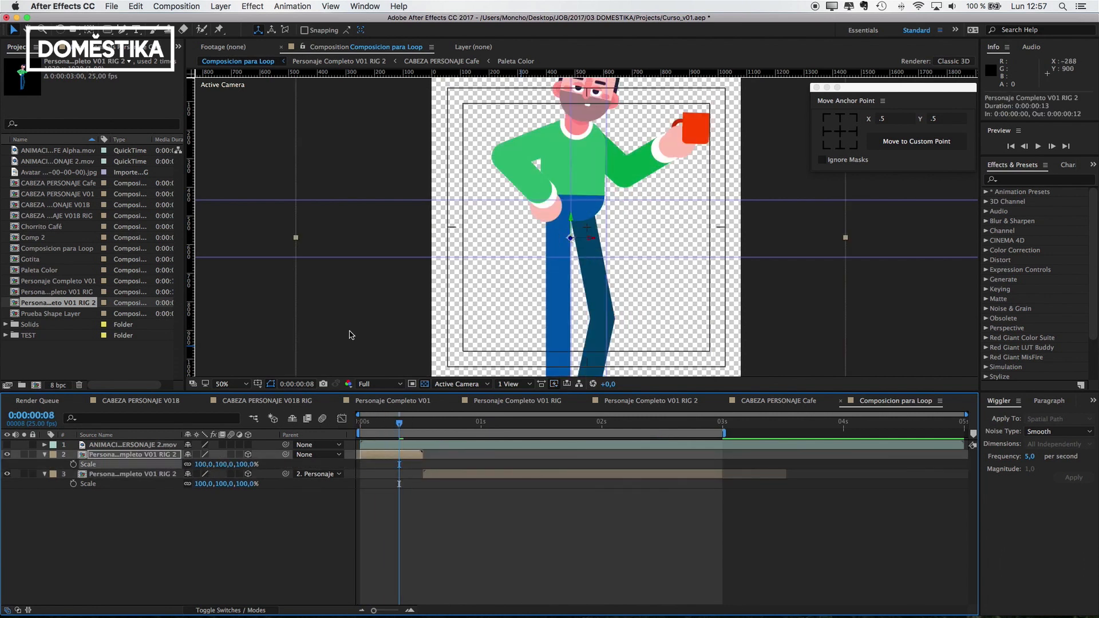
Bring the first character layer forward to Z -420 and shift it to about 117.4, 935.4, placing the cup near the frame's centre.
mouse_move(401, 423)
mouse_down()
mouse_move(355, 427)
mouse_move(410, 428)
mouse_up()
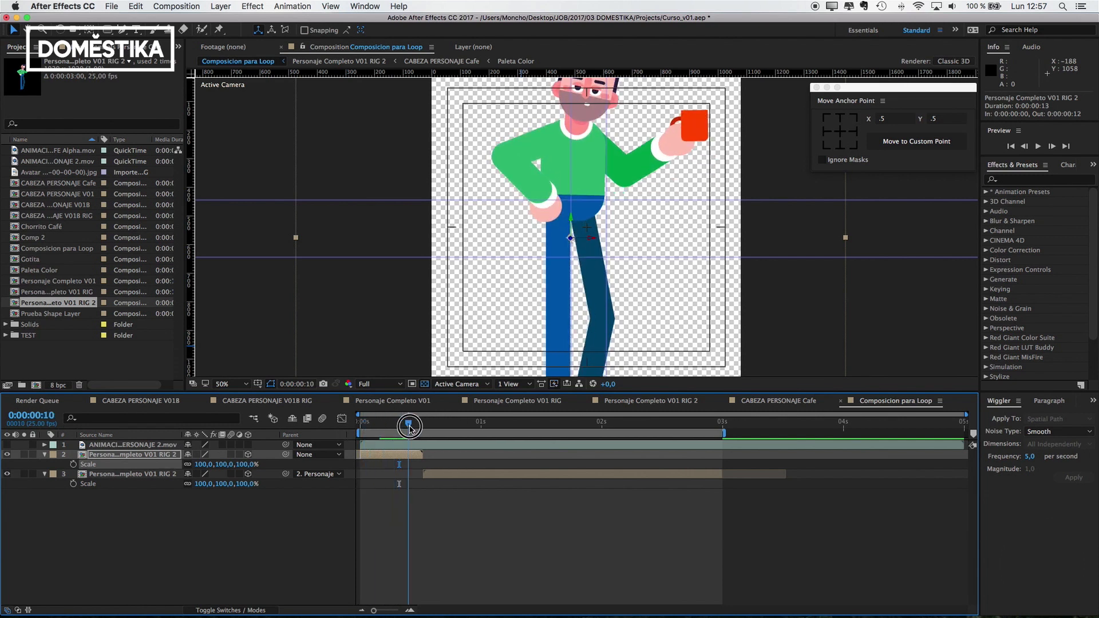
key(p)
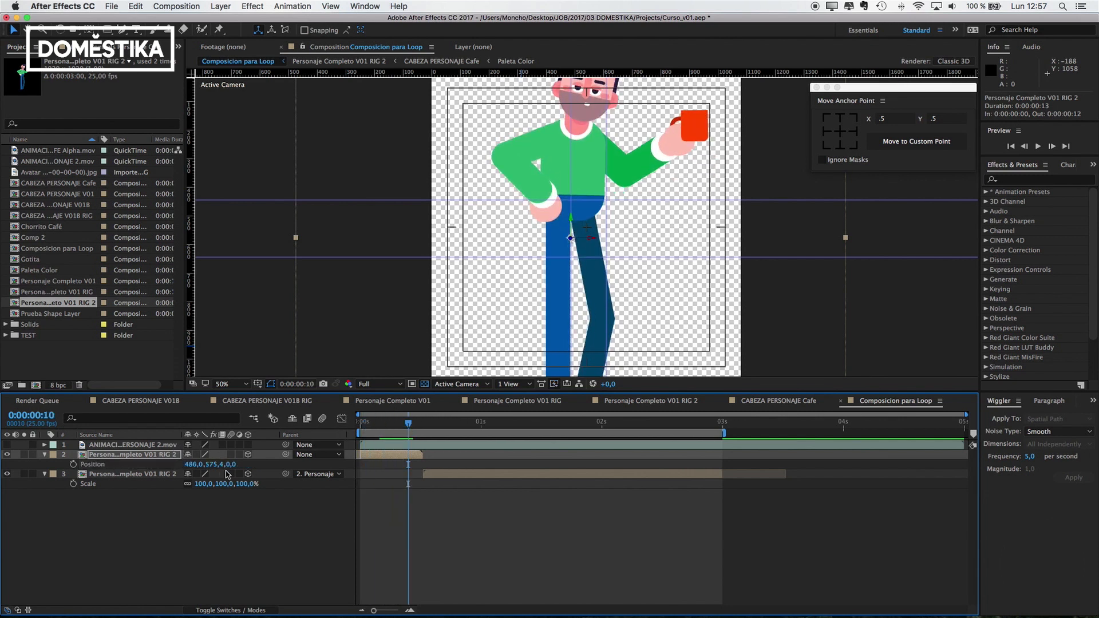
drag(232, 469, 3, 475)
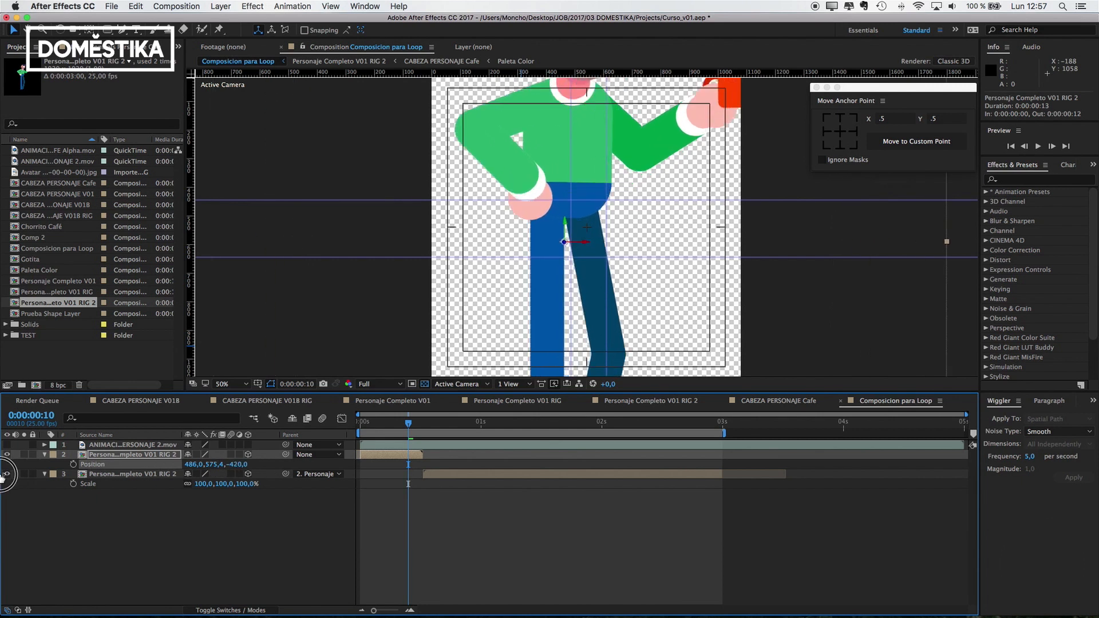
drag(592, 155, 437, 317)
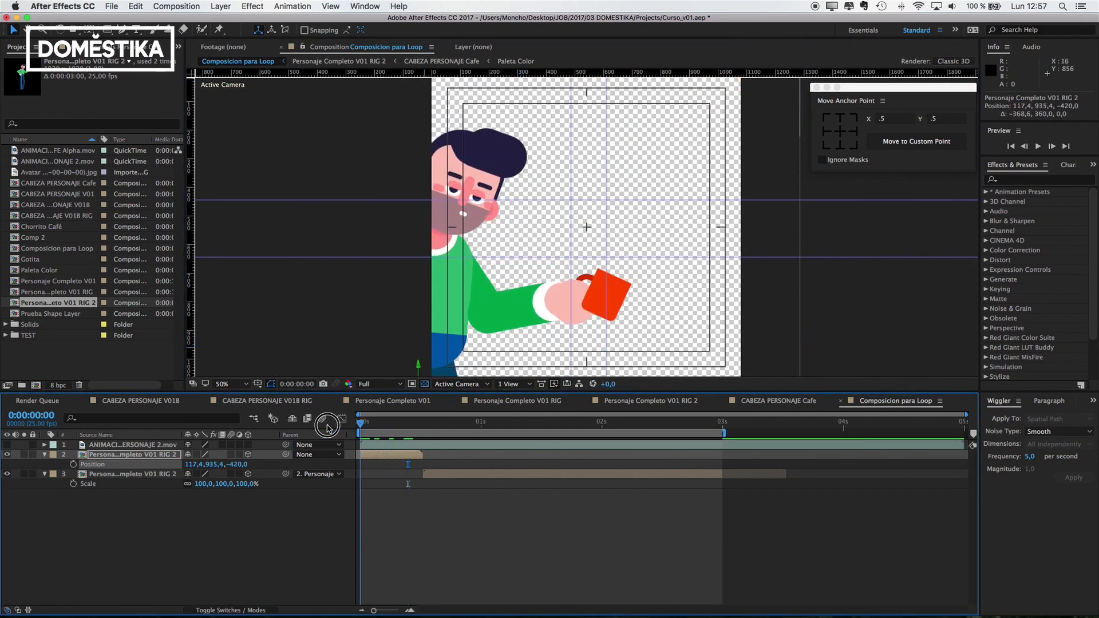
Refine the first character layer's Position at 0:00:00:09 to about 106.3, 930.9, with a Z value of -850.
mouse_move(410, 423)
mouse_down()
mouse_move(394, 424)
mouse_move(406, 424)
mouse_up()
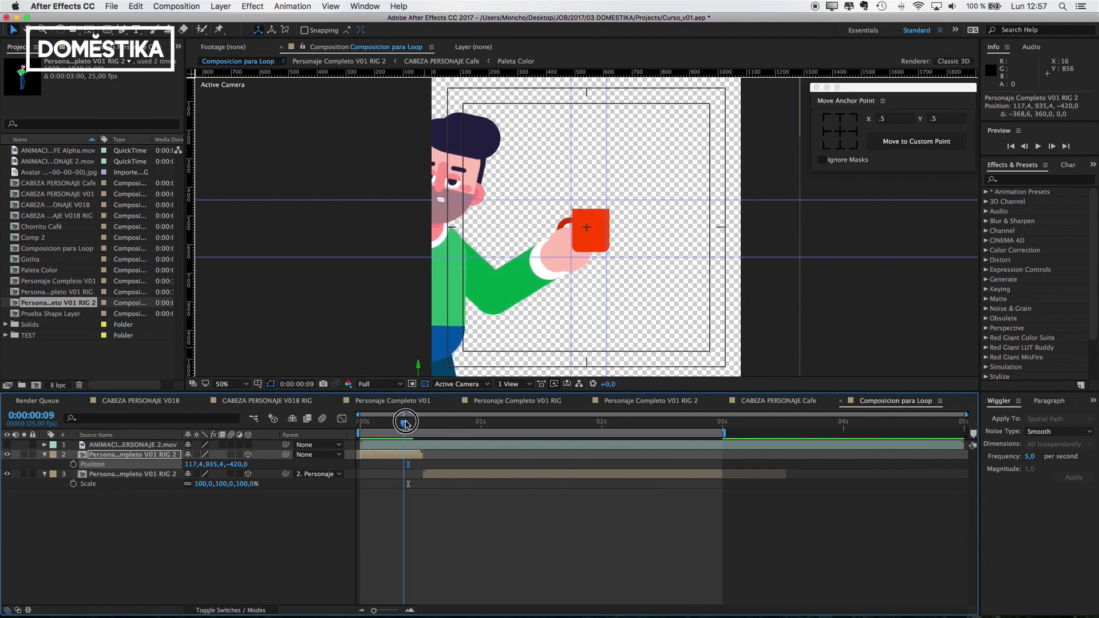
drag(241, 469, 111, 491)
drag(538, 319, 528, 316)
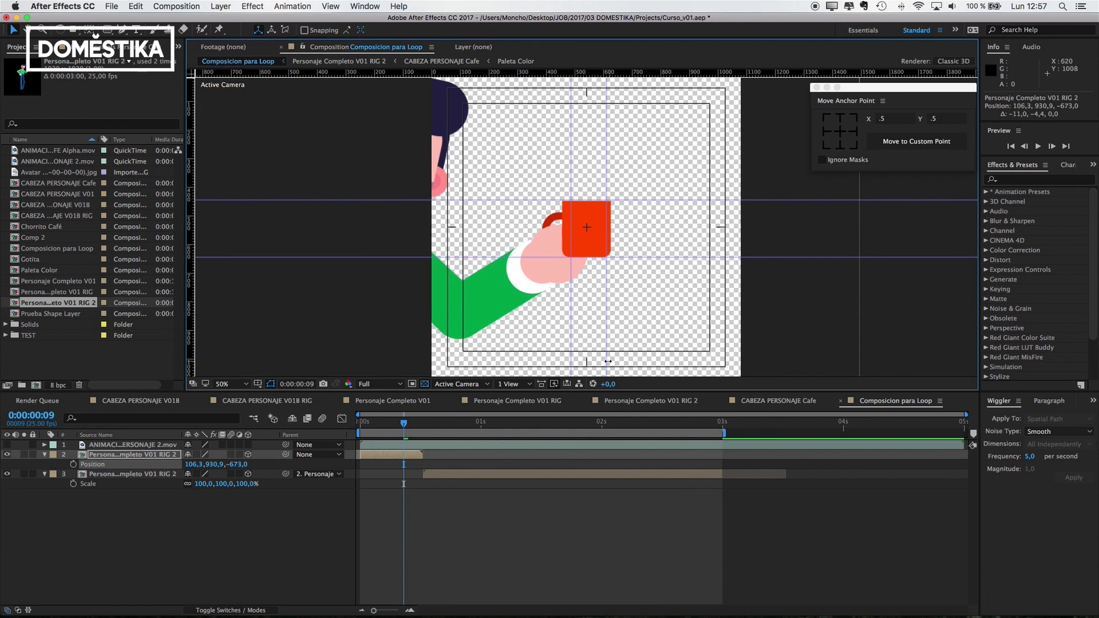
drag(236, 464, 239, 460)
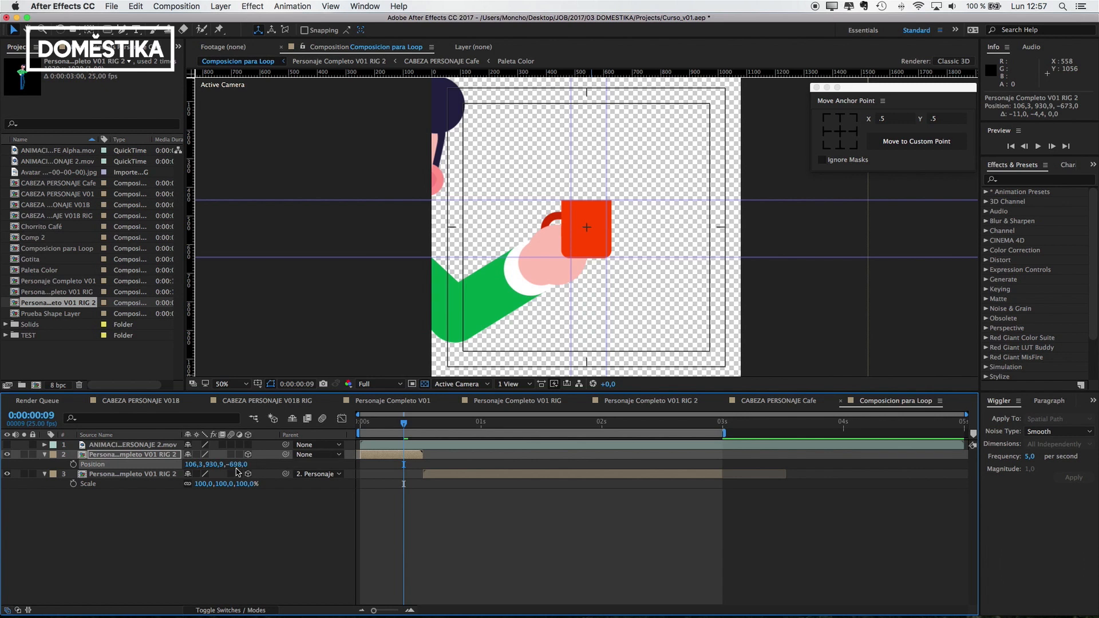
drag(246, 466, 157, 472)
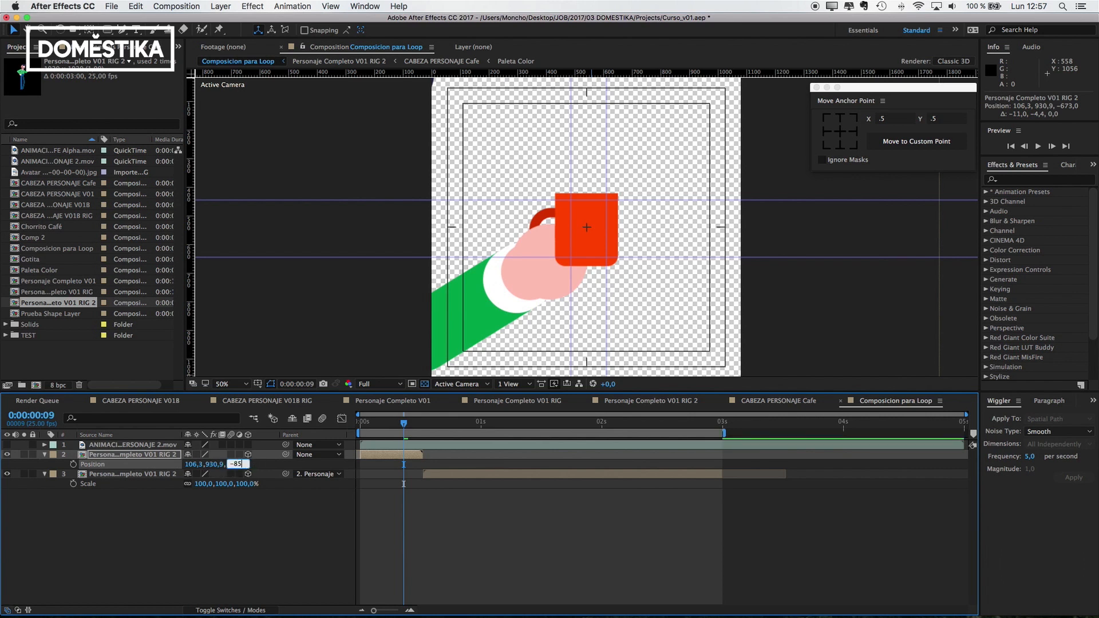
key(Return)
Keyframe the character's Position from the timeline start, with Z at 0 in an end keyframe placed at 0:00:02:24.
drag(404, 422, 725, 424)
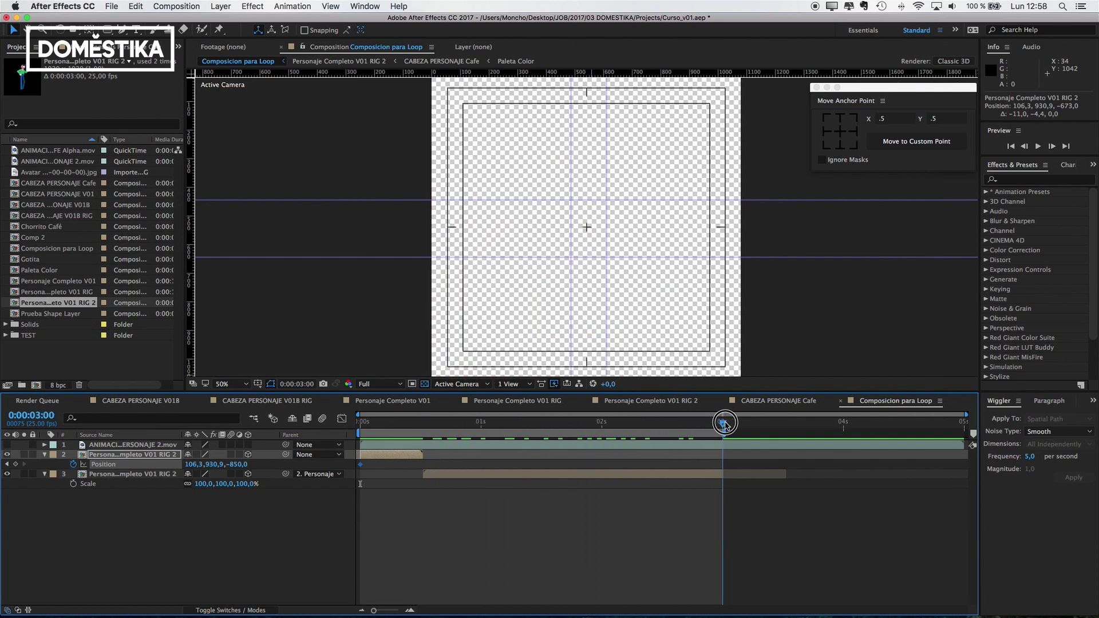
drag(236, 464, 715, 446)
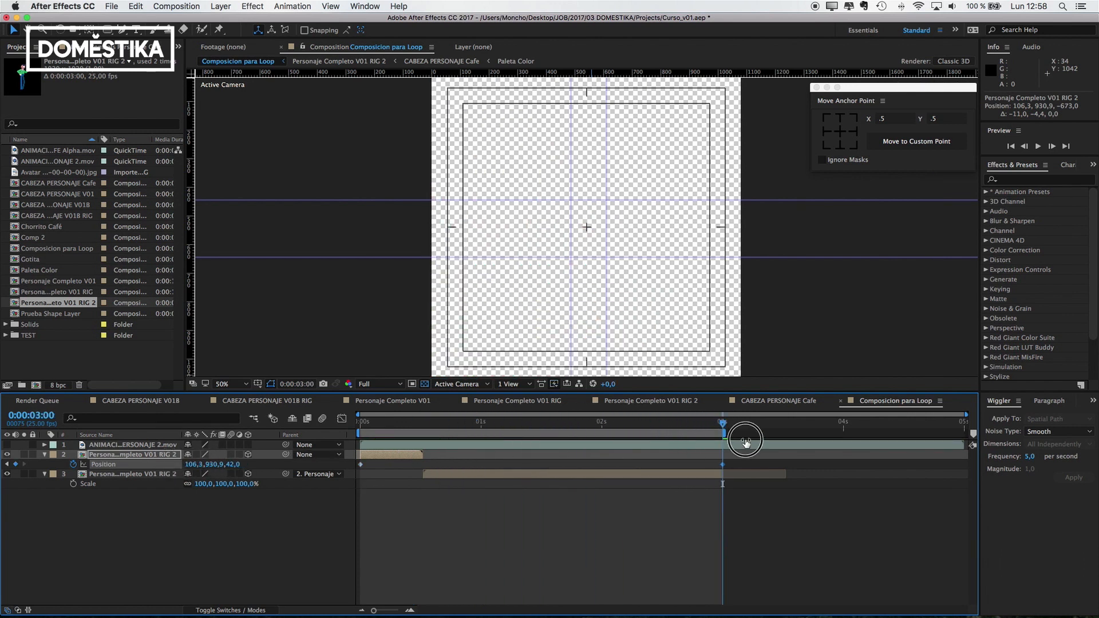
click(232, 464)
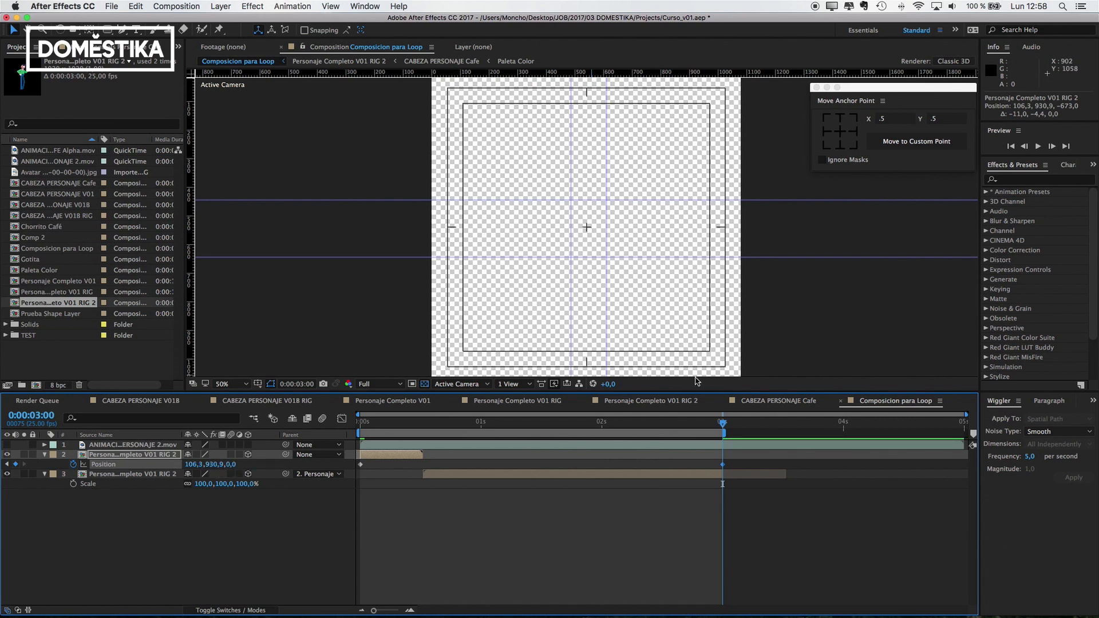
drag(723, 425, 720, 424)
drag(723, 468, 717, 469)
Set the end keyframe's Position to about 499.3, 559.9, 8046 so the distant character fits between the guides.
drag(232, 464, 1005, 354)
drag(360, 456, 1046, 359)
drag(234, 466, 668, 430)
drag(215, 465, 3, 465)
drag(192, 467, 383, 467)
drag(229, 467, 835, 432)
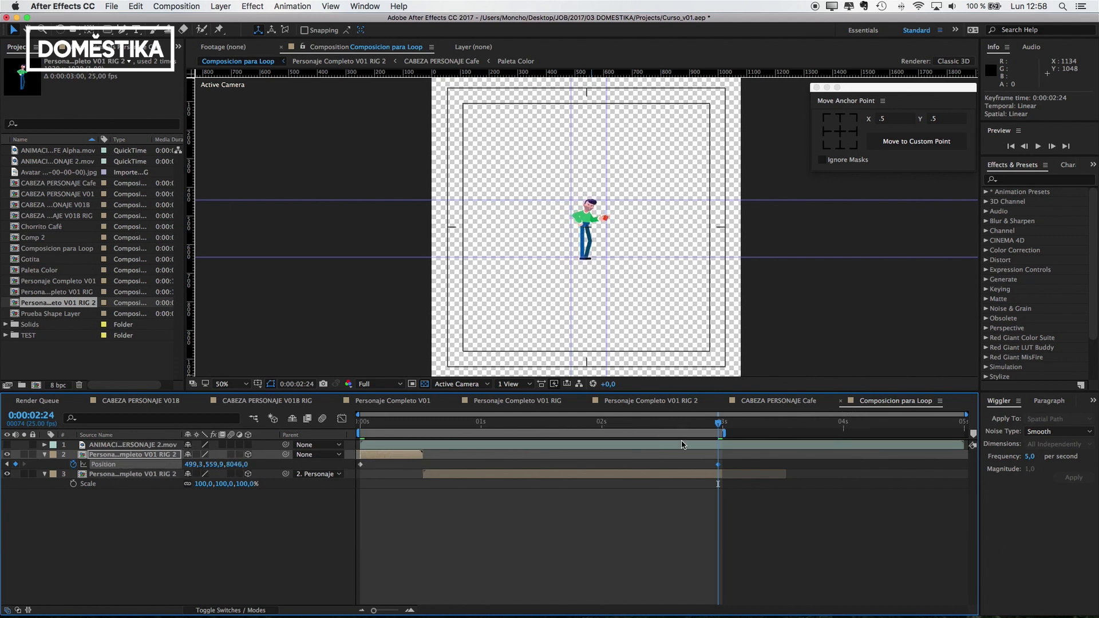
mouse_move(236, 465)
mouse_down()
mouse_move(556, 461)
mouse_move(215, 465)
mouse_up()
Review the zoom-out from the cup and shift the first Position keyframe to 0:00:00:05.
drag(720, 424, 564, 425)
drag(472, 425, 325, 424)
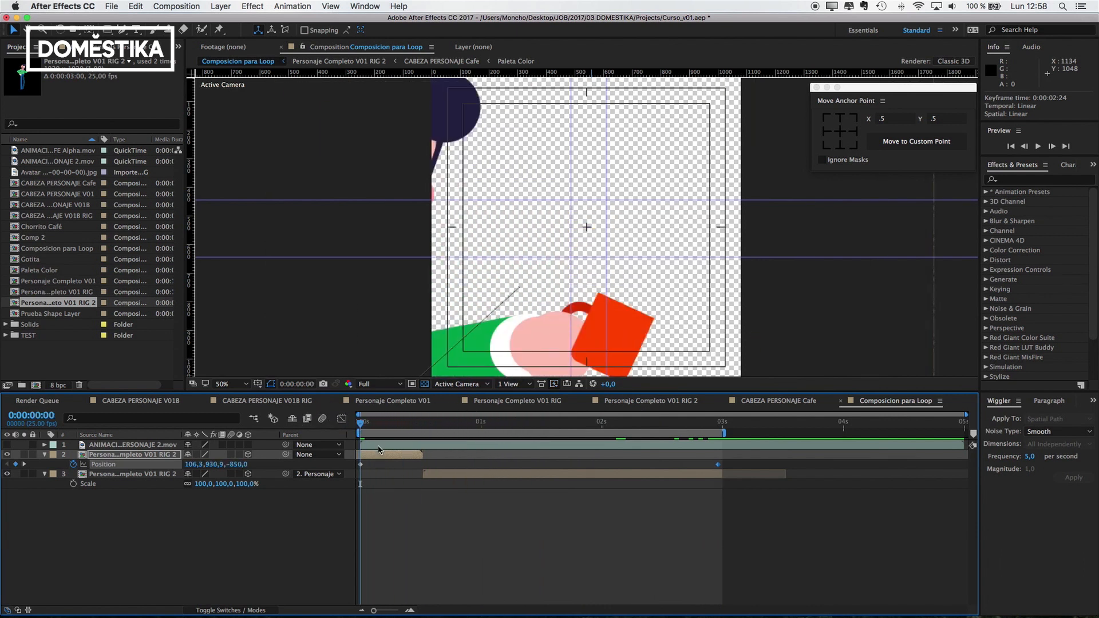
drag(360, 427, 394, 424)
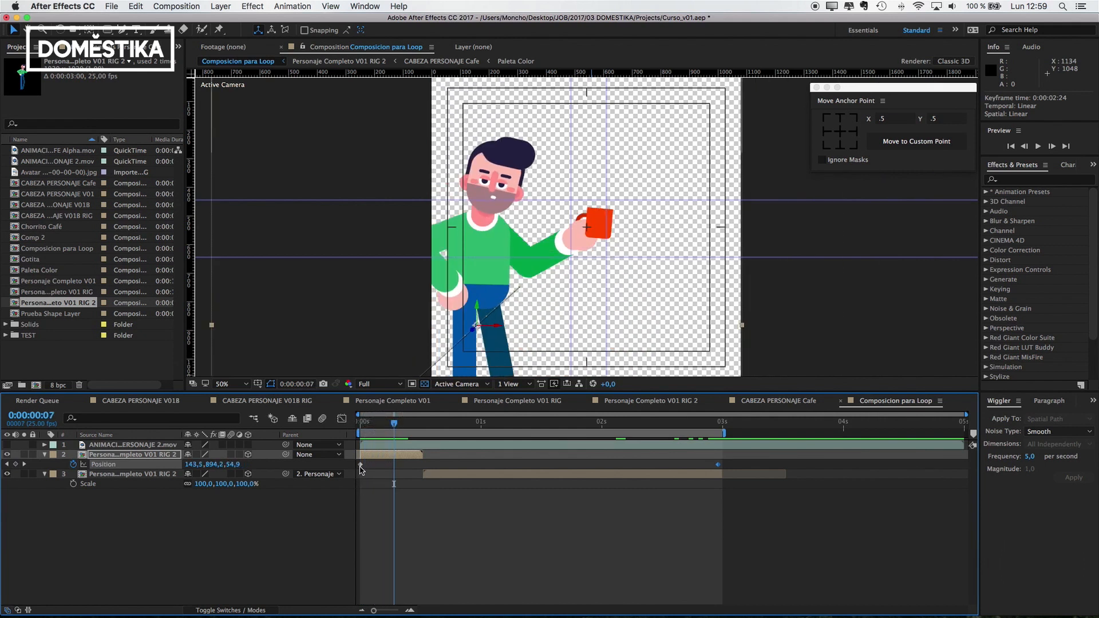
drag(360, 464, 385, 467)
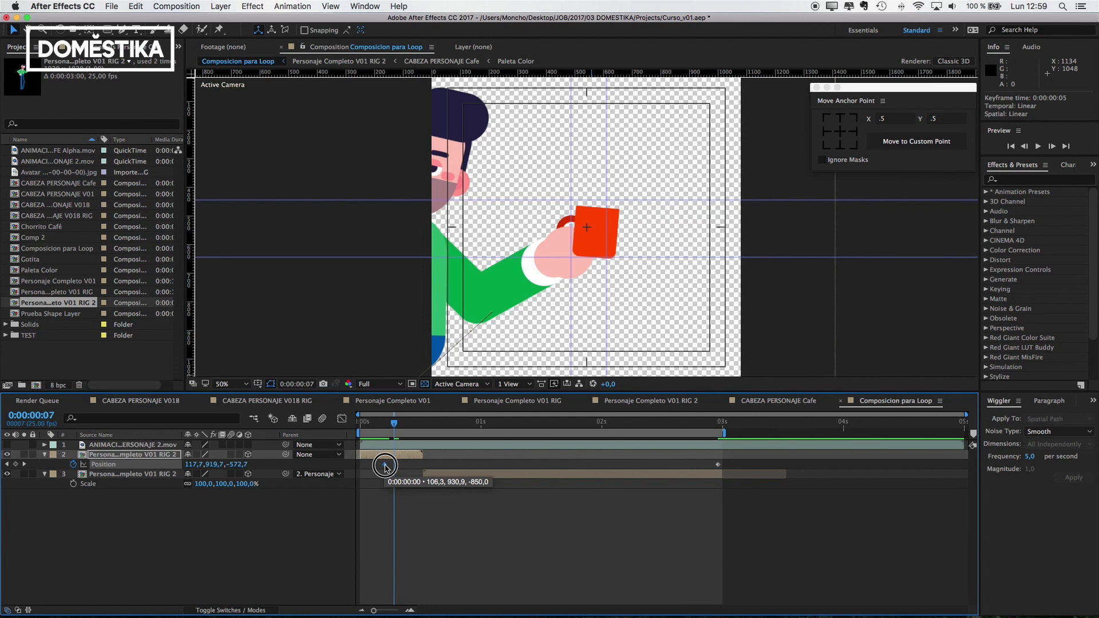
Move the first character layer's close-up Position keyframe to 0:00:00:07 and check the cup's framing around it.
drag(387, 467, 390, 465)
mouse_move(394, 424)
mouse_down()
mouse_move(698, 423)
mouse_move(347, 434)
mouse_move(429, 432)
mouse_move(397, 433)
mouse_up()
click(393, 464)
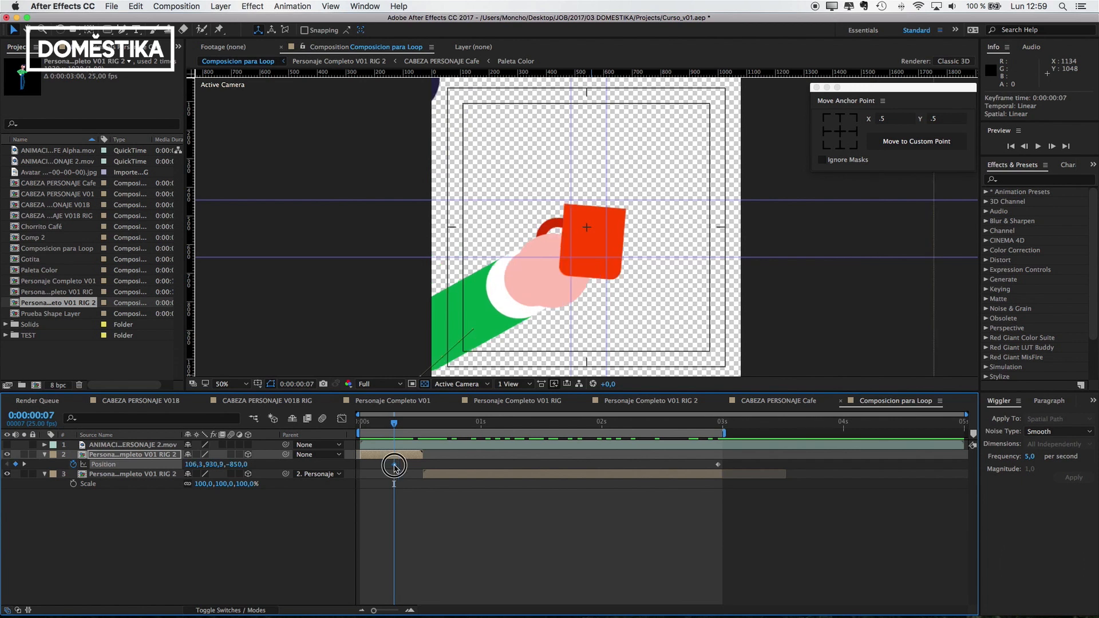
click(401, 424)
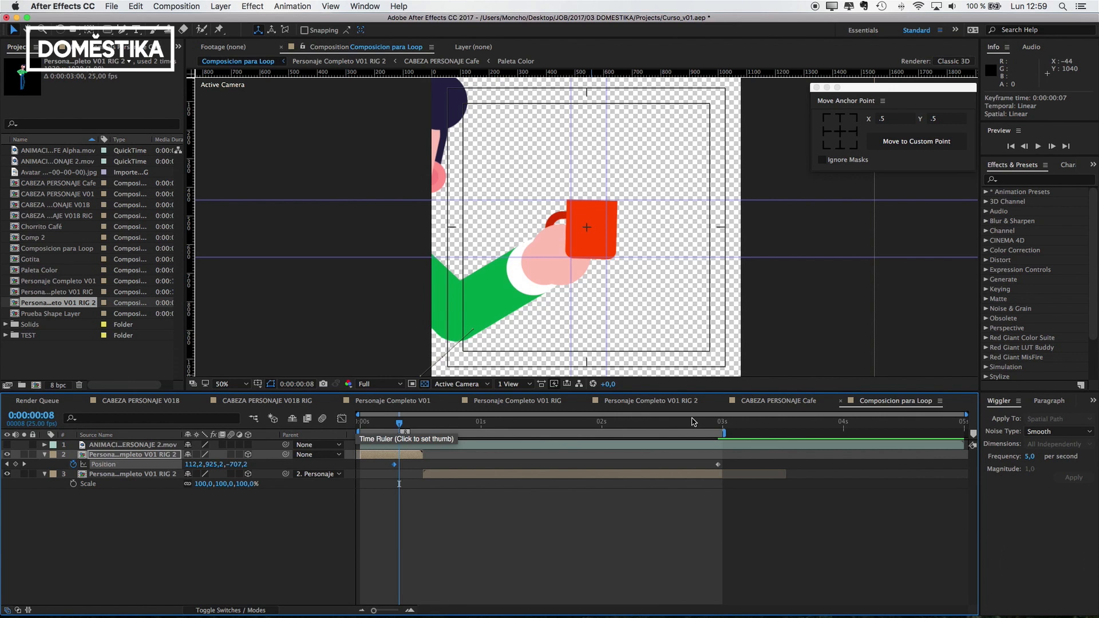
Add a Position keyframe at 0:00:00:00 with X at -280.7 so the character starts out of frame, and preview the entrance.
drag(400, 423, 322, 425)
click(388, 454)
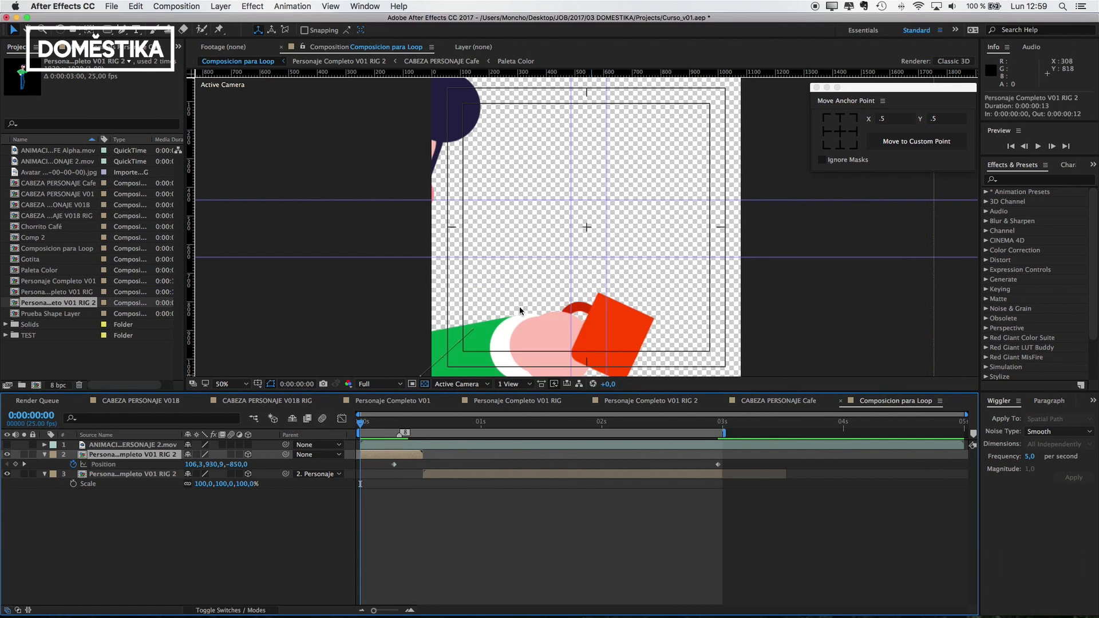
key(comma)
drag(199, 465, 167, 469)
key(period)
drag(361, 424, 283, 427)
click(1039, 147)
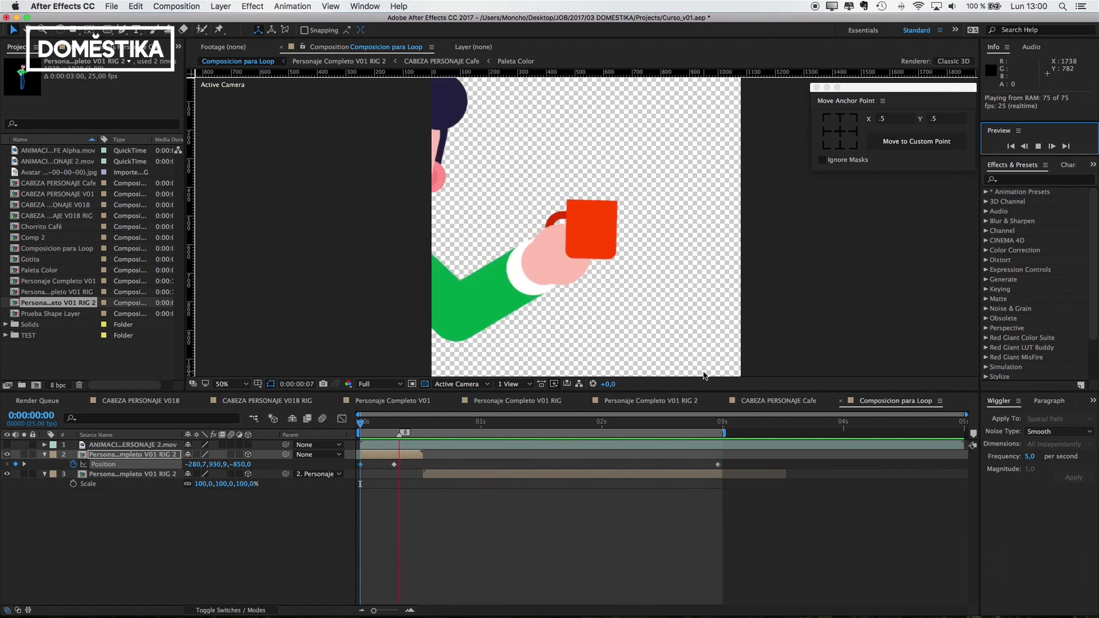
key(space)
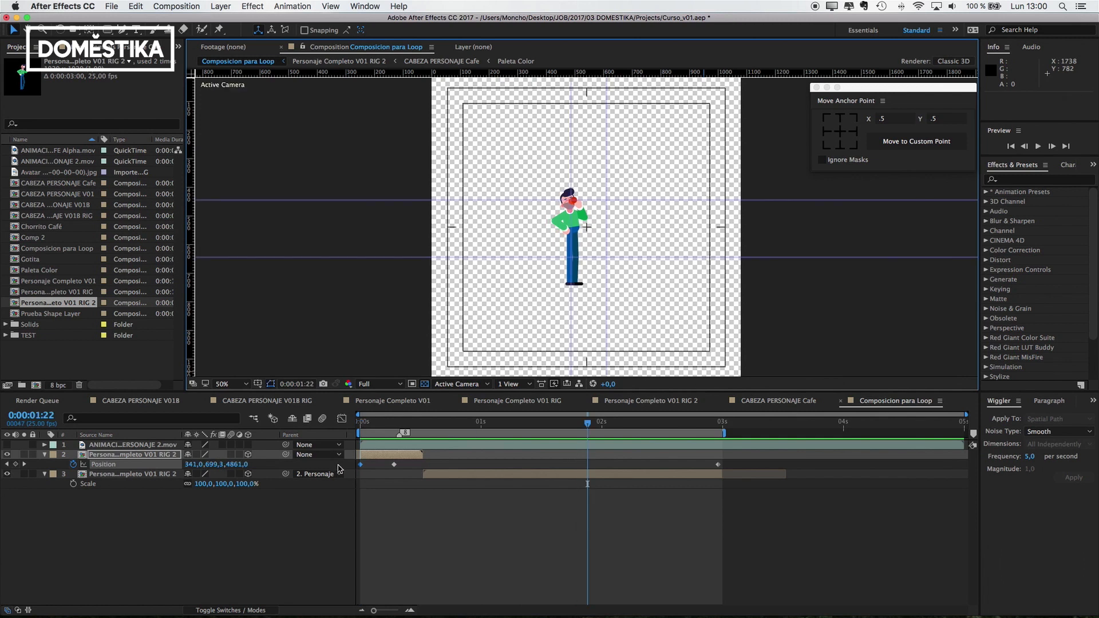
Apply Easy Ease to all three Position keyframes of the first character layer and check the motion.
click(394, 422)
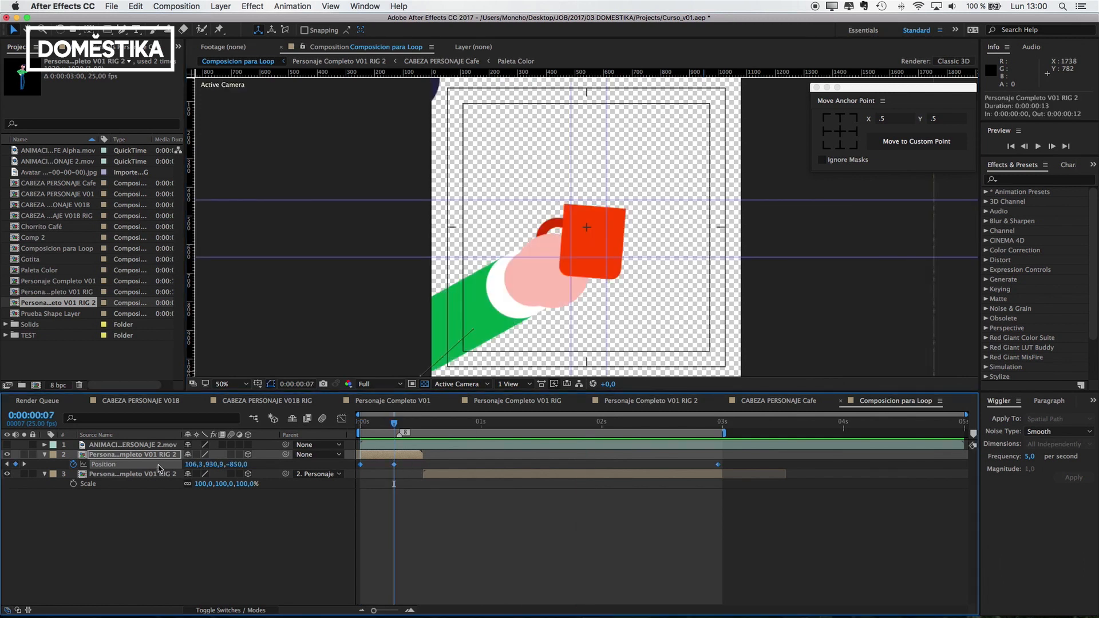
right_click(393, 465)
mouse_move(452, 597)
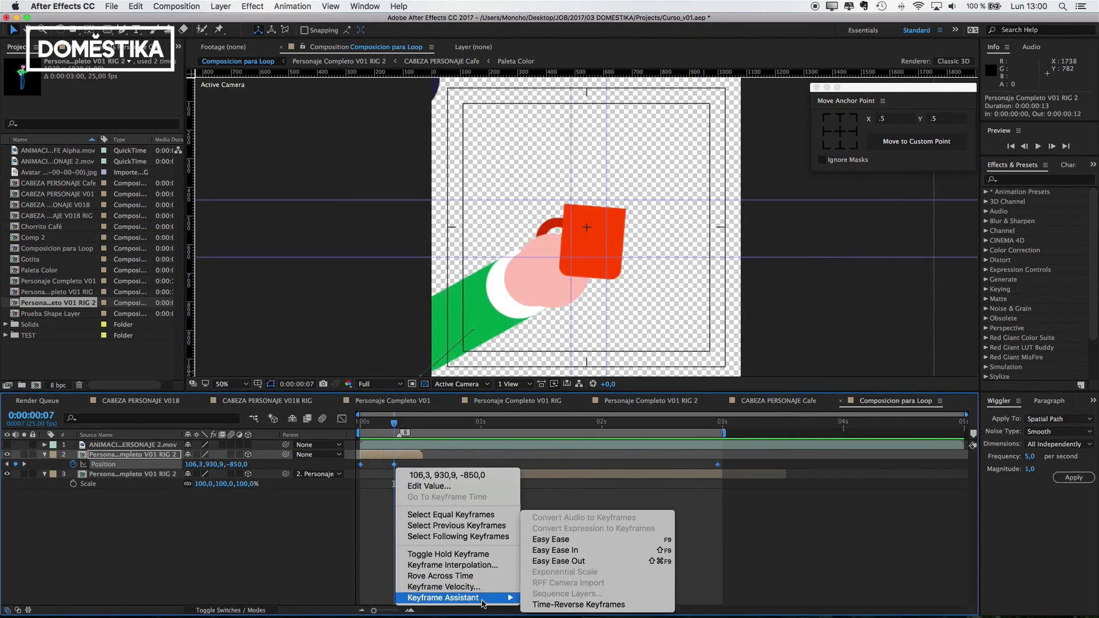
click(551, 539)
click(448, 500)
drag(394, 424, 531, 425)
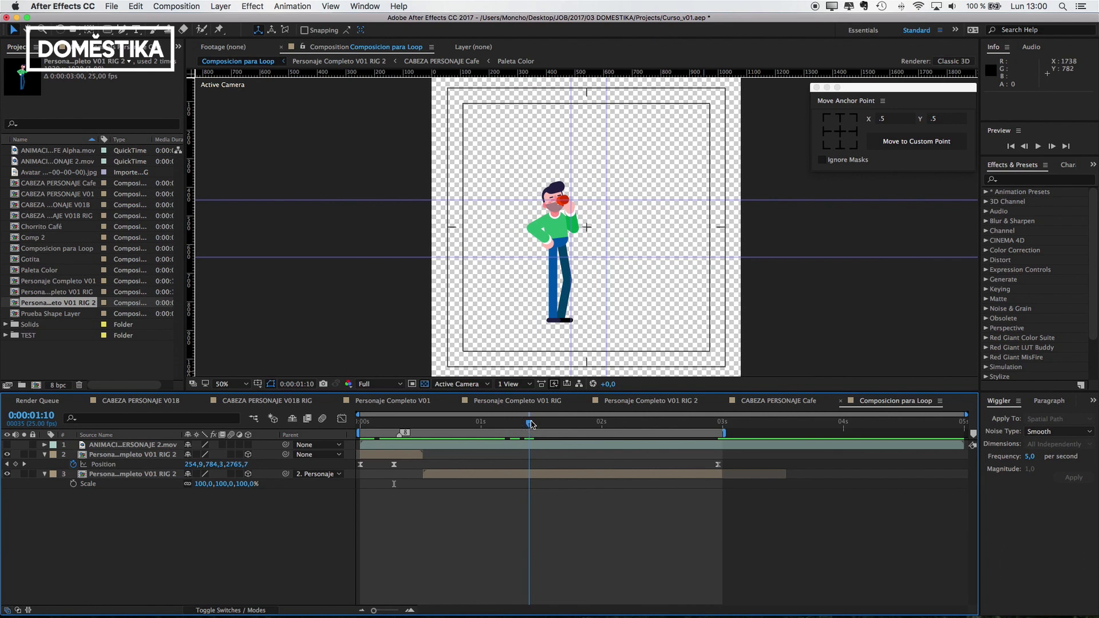
In the speed graph, set the second Position keyframe's outgoing influence slightly above 59% and the last keyframe's incoming influence to about 47%.
click(394, 465)
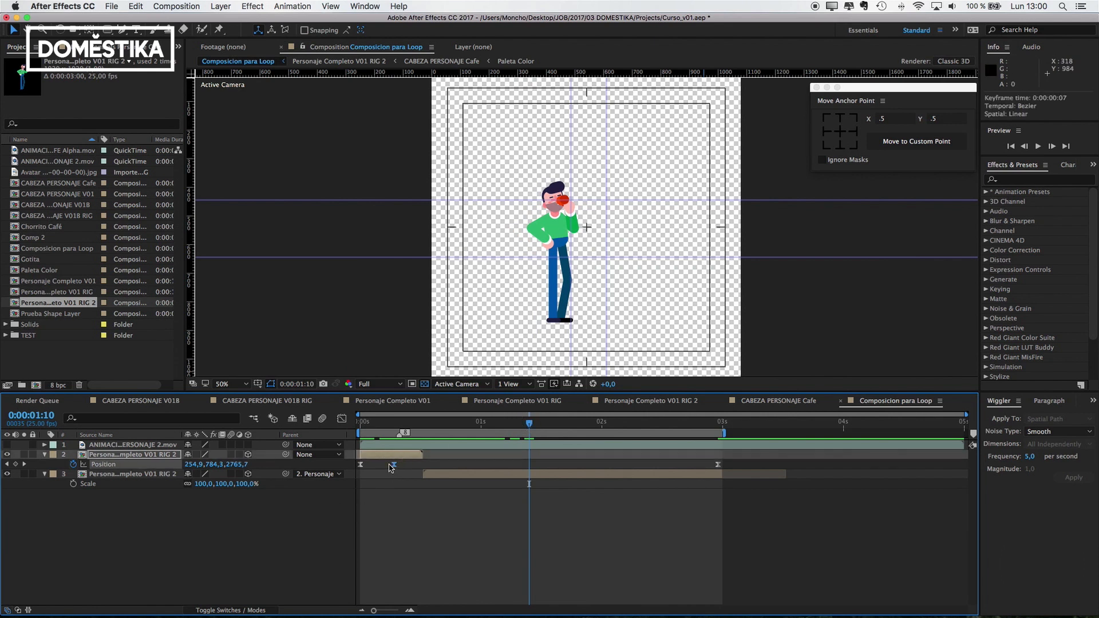
click(342, 420)
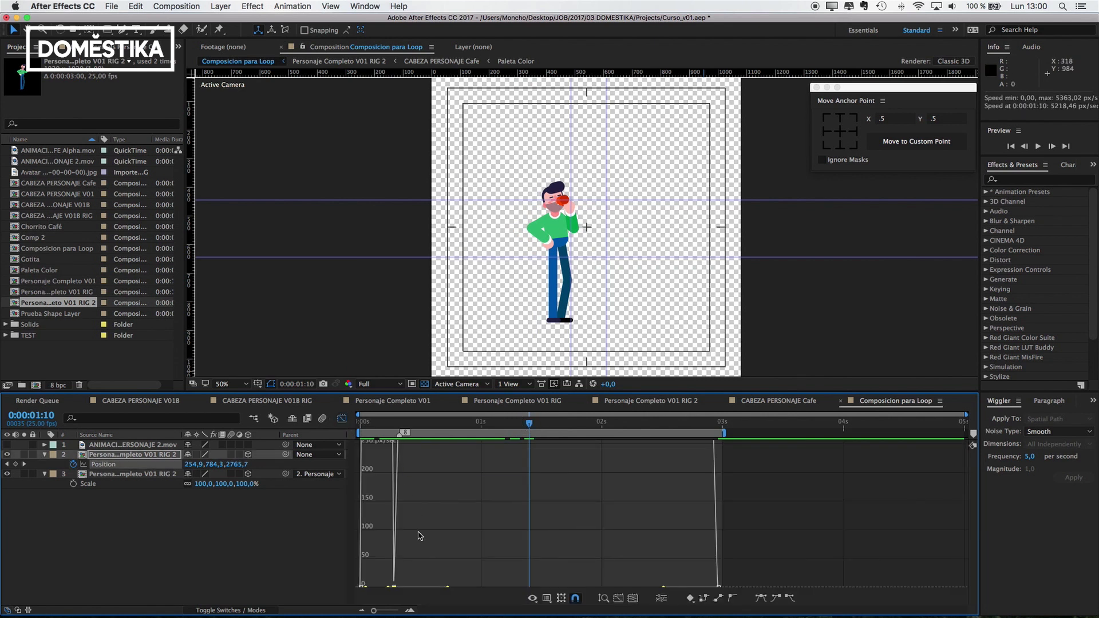
click(632, 600)
drag(510, 578, 581, 576)
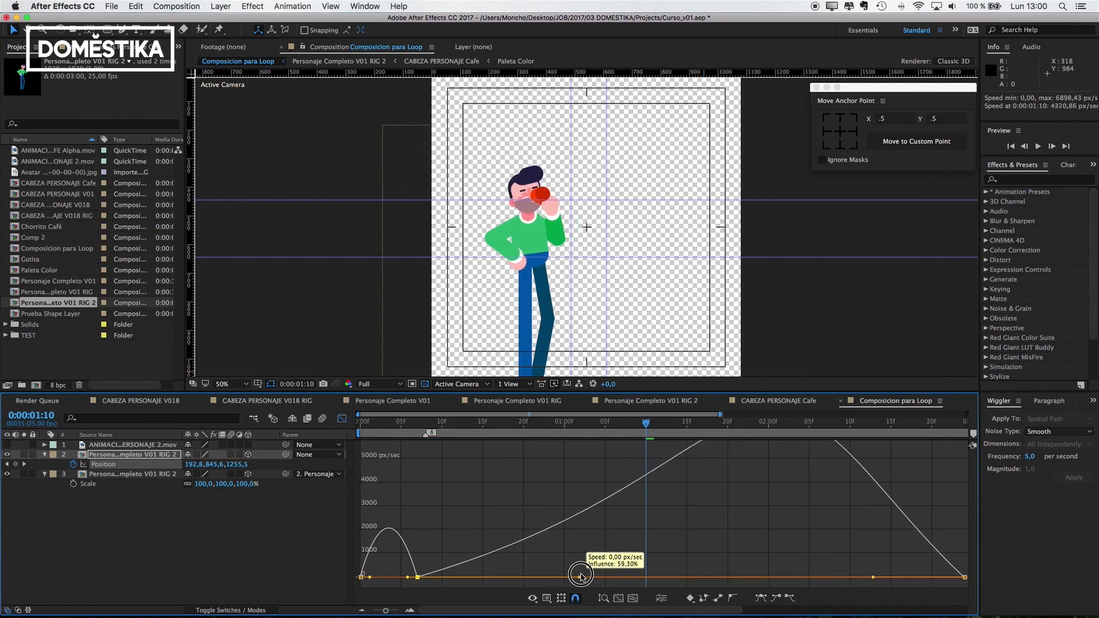
drag(874, 578, 834, 580)
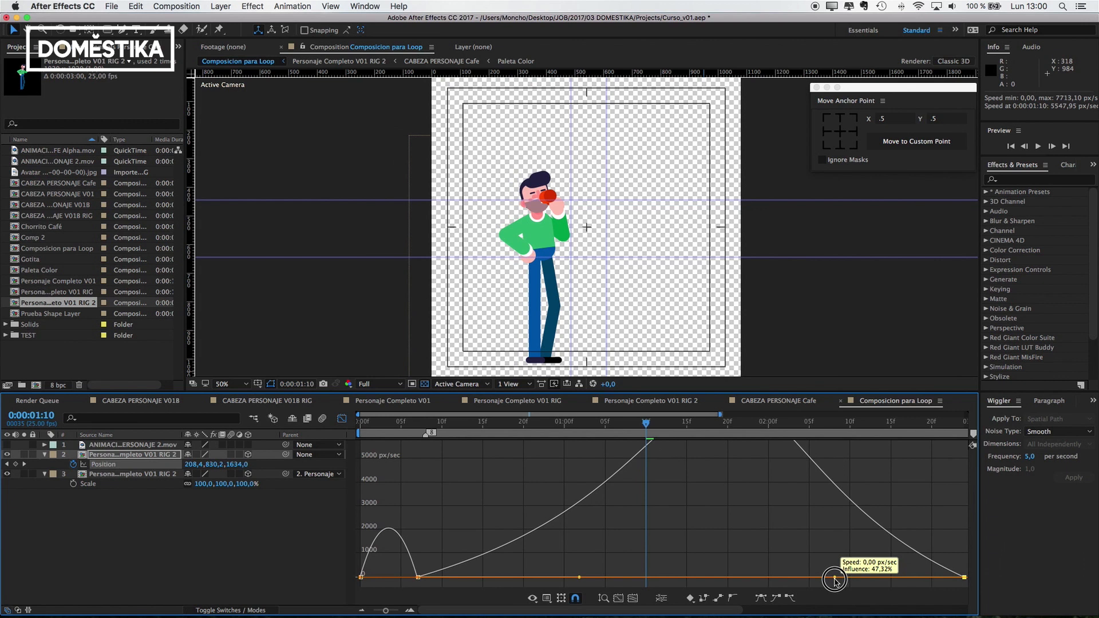
mouse_move(580, 579)
mouse_down()
mouse_move(636, 578)
mouse_move(588, 577)
mouse_up()
Try a slightly longer incoming ease on the second Position keyframe, preview it, and undo the change.
drag(446, 428, 358, 427)
drag(406, 579, 401, 578)
click(1040, 147)
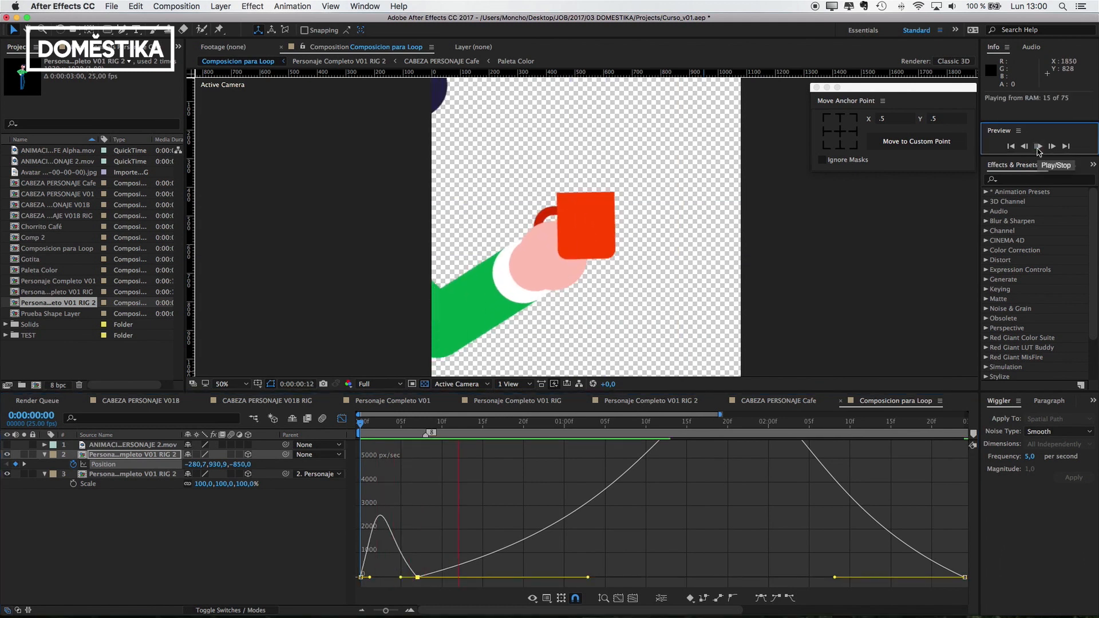
key(space)
key(super+z)
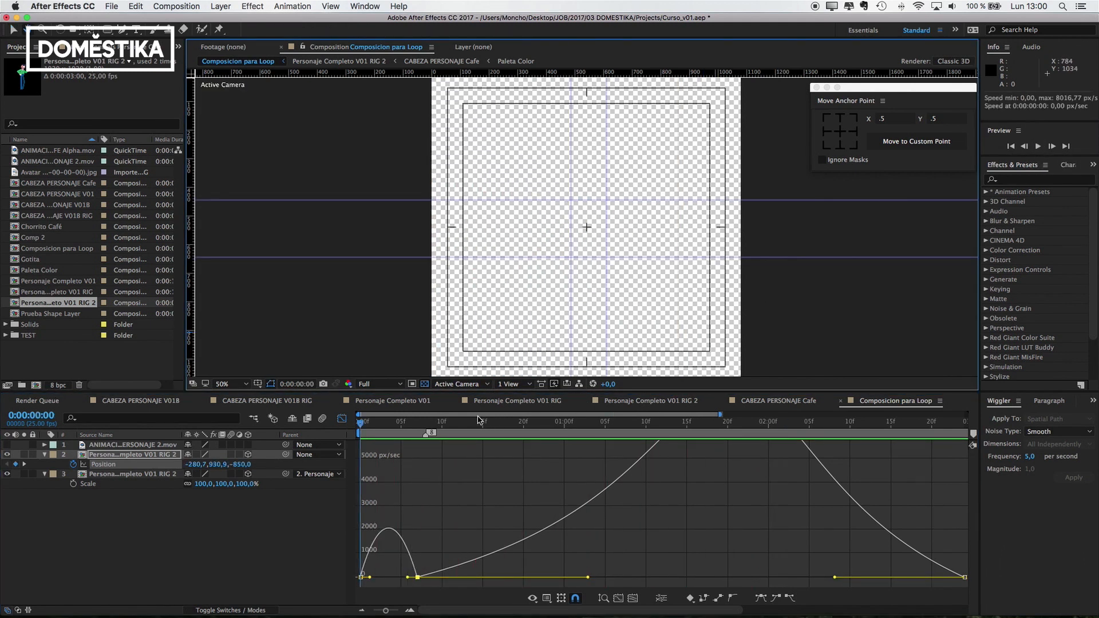
Preview the loop, lengthen the second Position keyframe's outgoing ease further, and preview again from the start.
click(1036, 147)
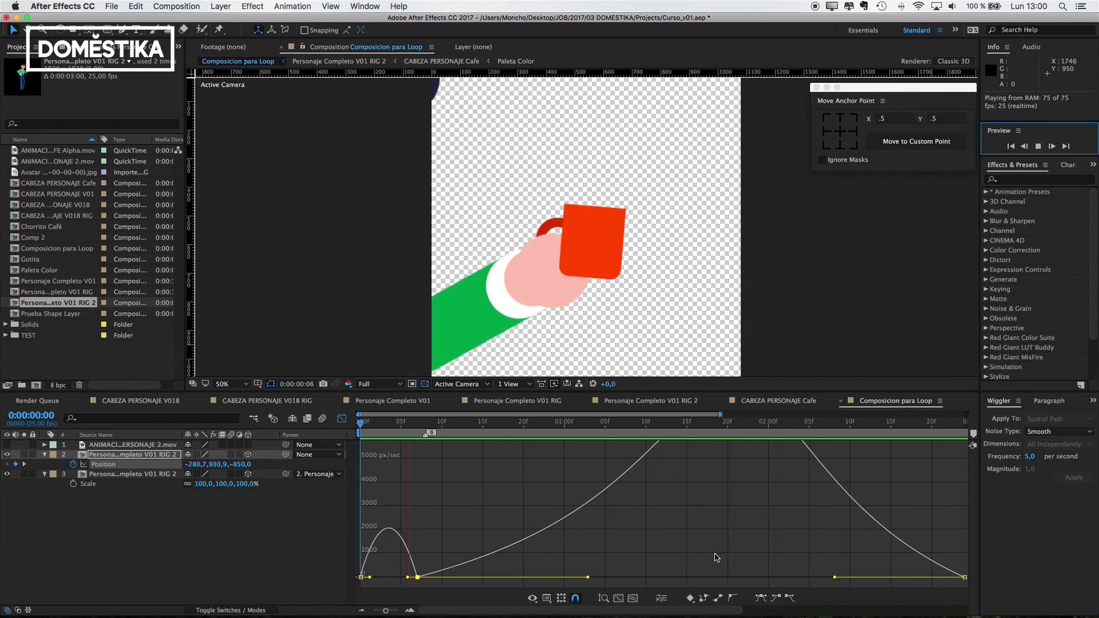
key(space)
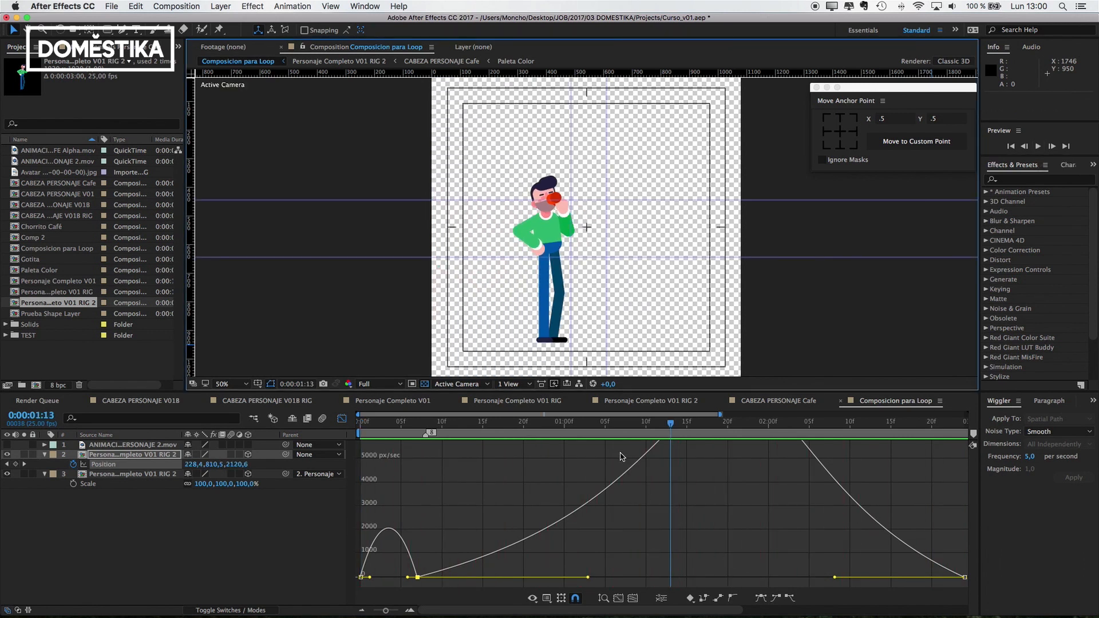
drag(592, 581, 612, 578)
drag(664, 431, 376, 421)
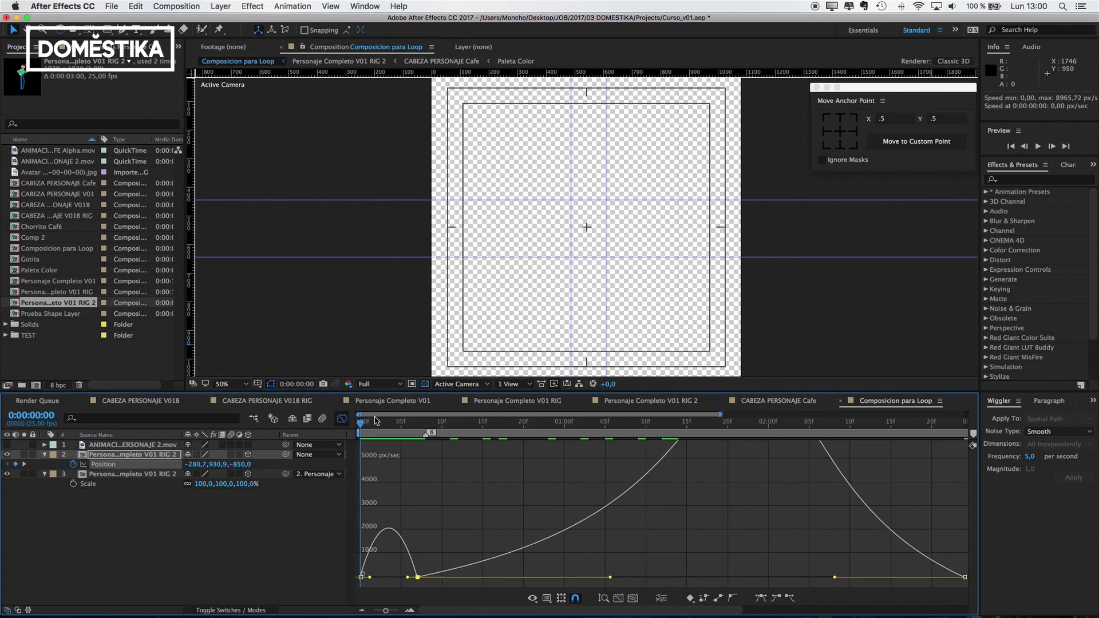
click(1037, 147)
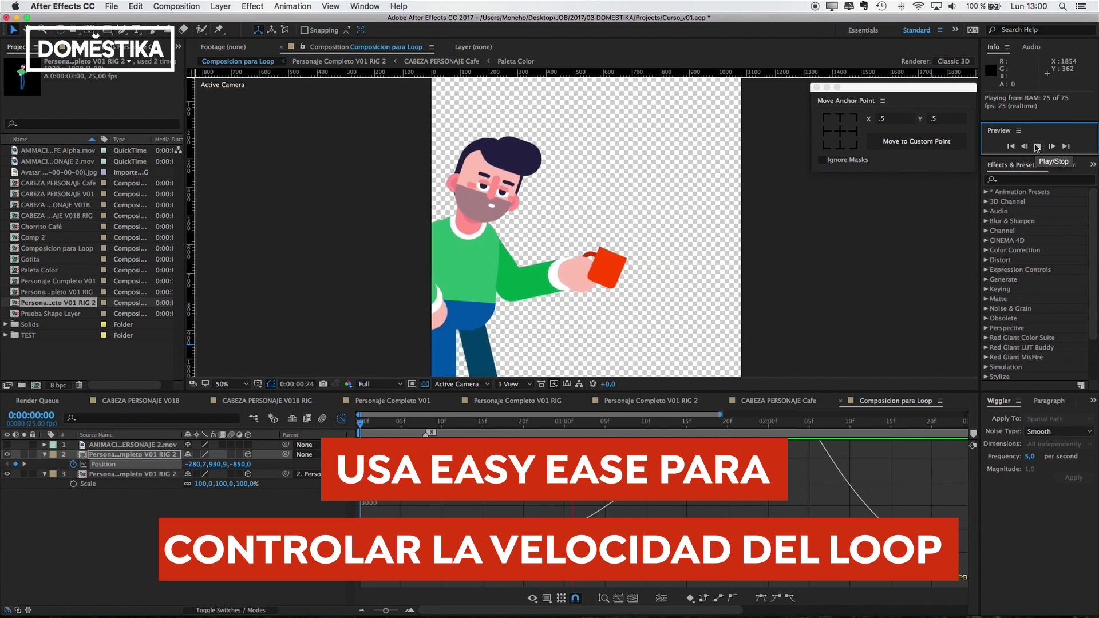
Return from the speed graph to the layer view and play back the eased three-second loop.
click(341, 419)
drag(387, 610, 375, 610)
drag(582, 426, 725, 424)
click(1038, 146)
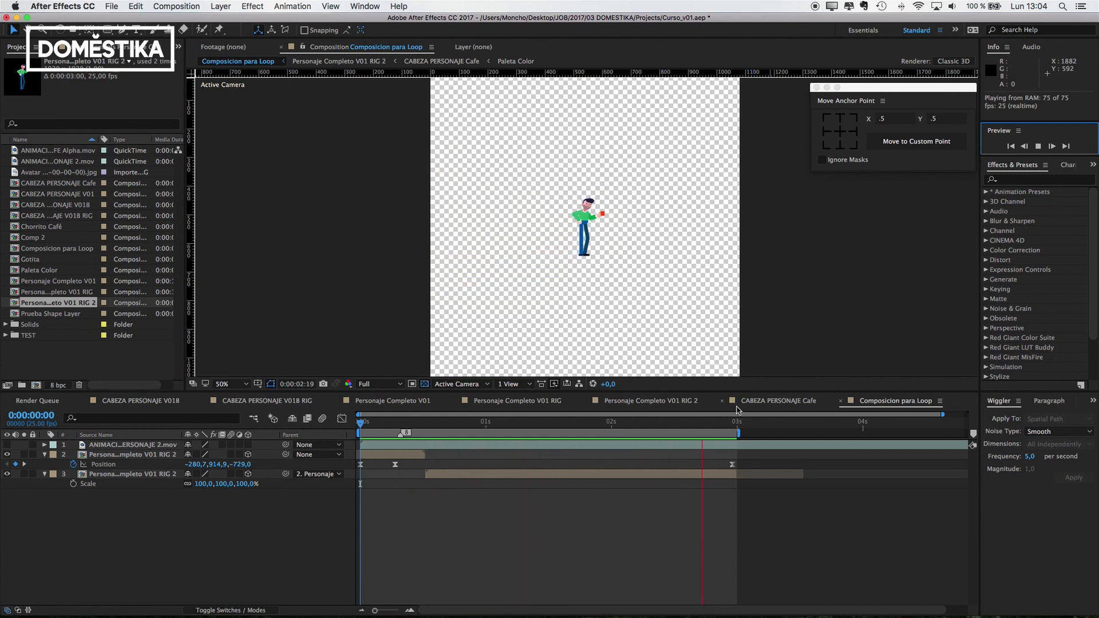
key(space)
Extend the work area to 0:00:04:24 and the second character layer's out point to its full available length at 0:00:03:12.
drag(738, 433, 997, 431)
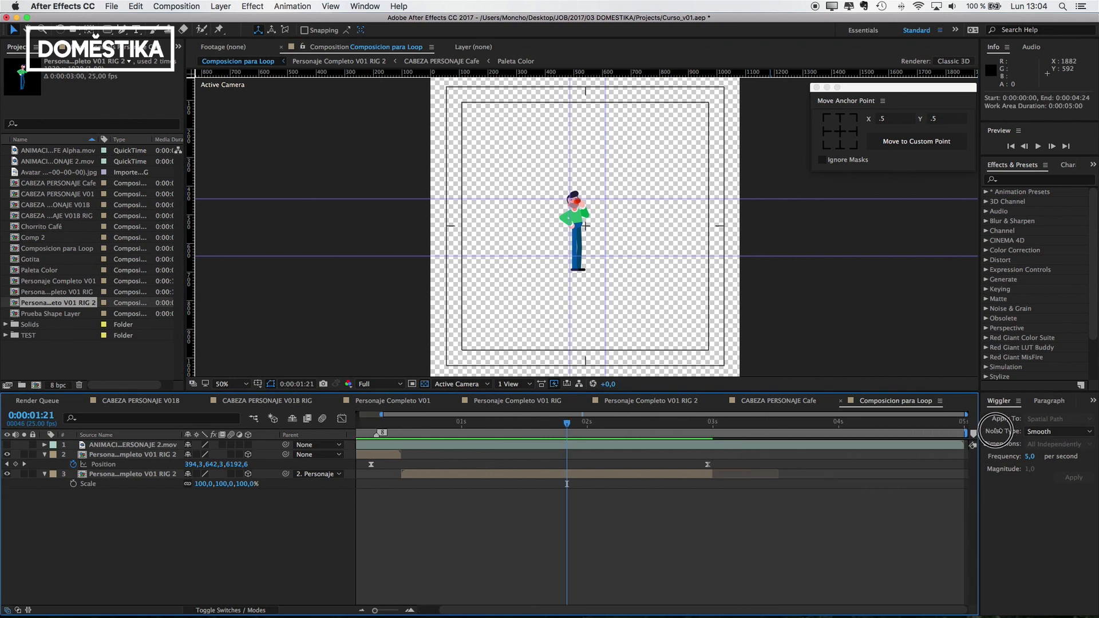
click(710, 424)
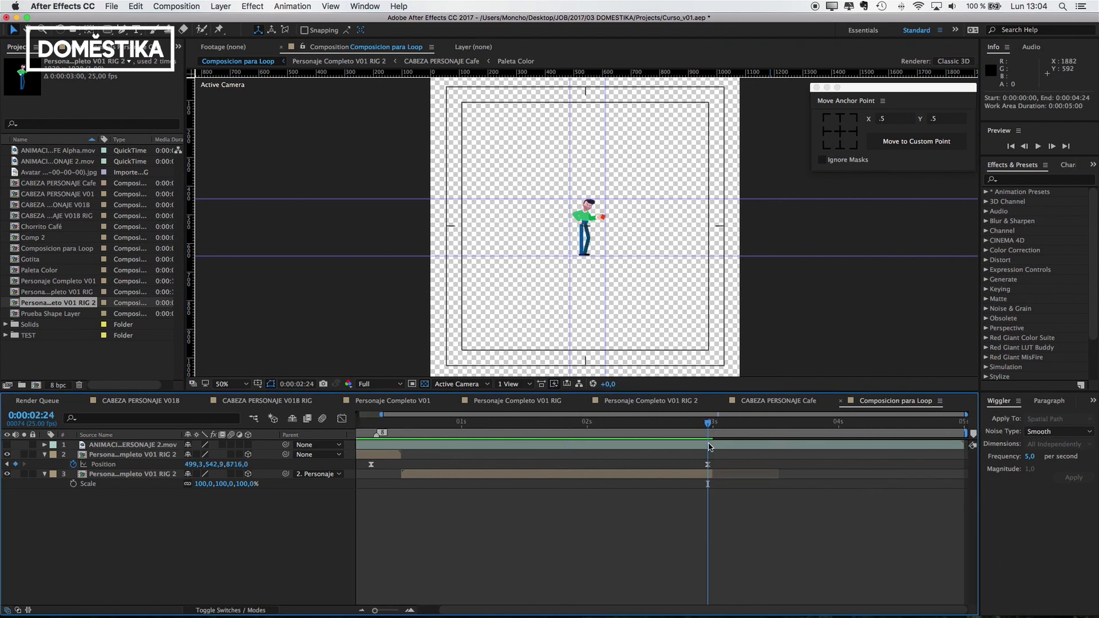
click(694, 475)
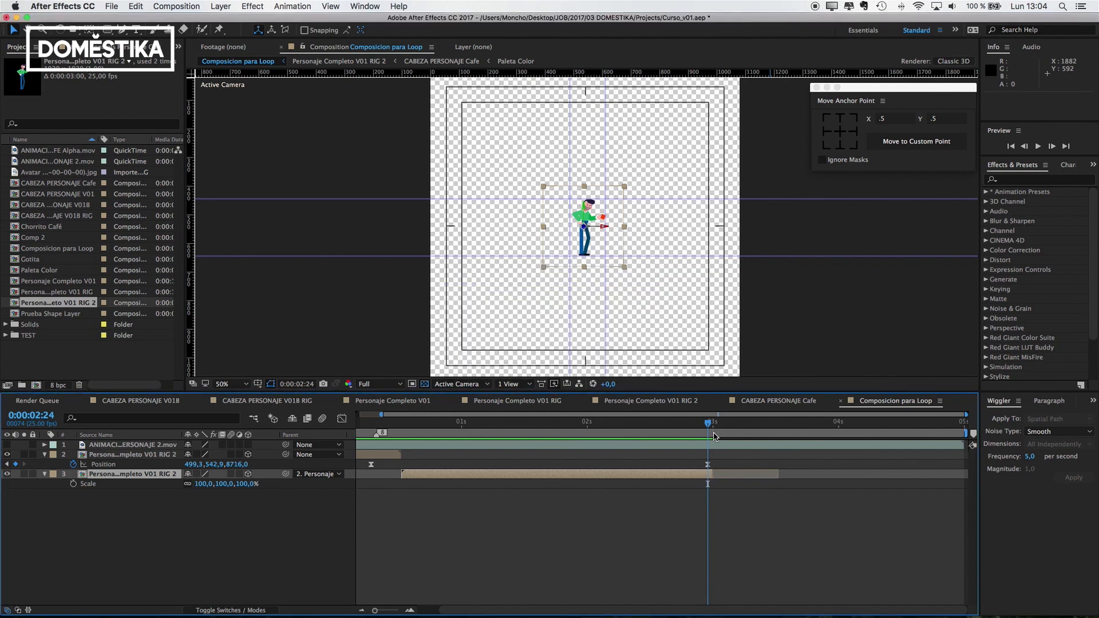
drag(712, 473, 740, 473)
drag(710, 424, 739, 425)
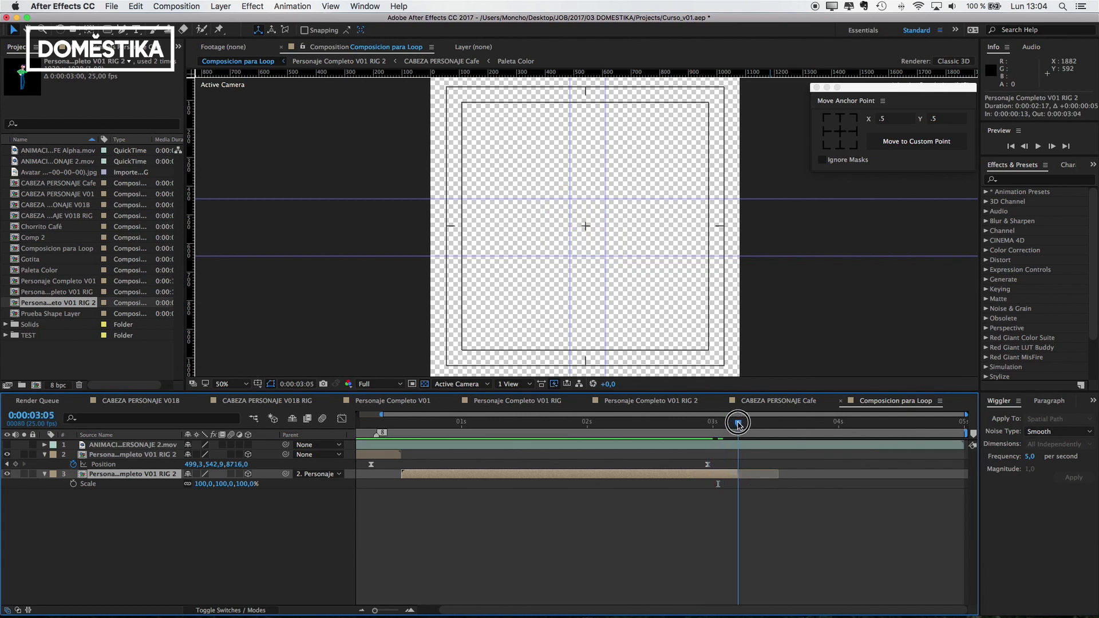
drag(736, 473, 778, 473)
drag(739, 425, 775, 425)
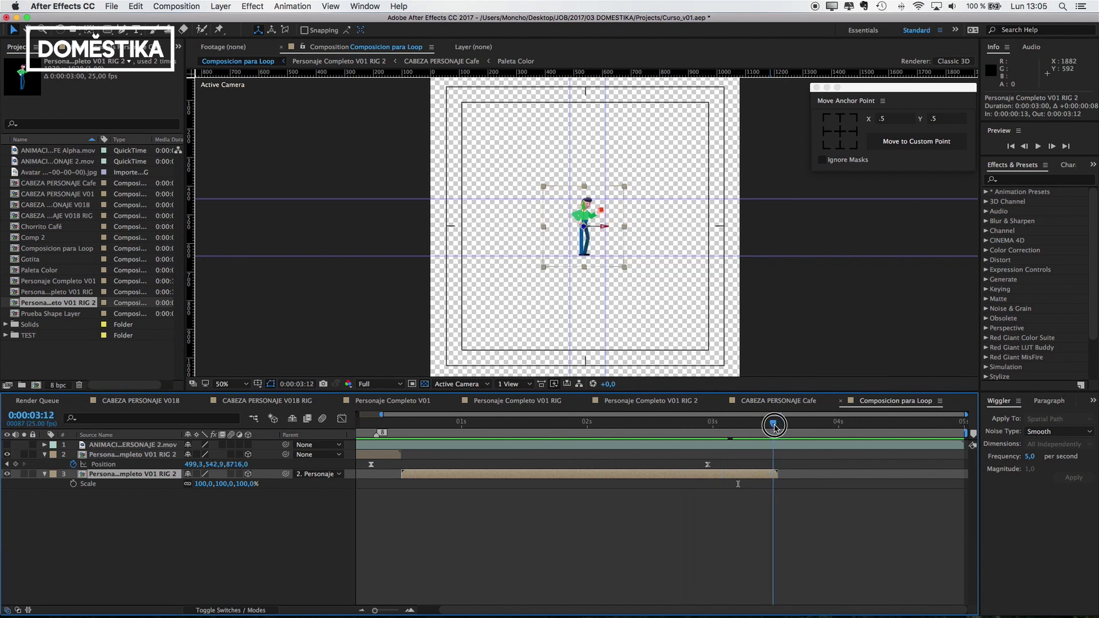
Hold the character's last frame from 0:00:03:12 to 0:00:04:24 using a frozen duplicate placed below the second character layer.
key(super+d)
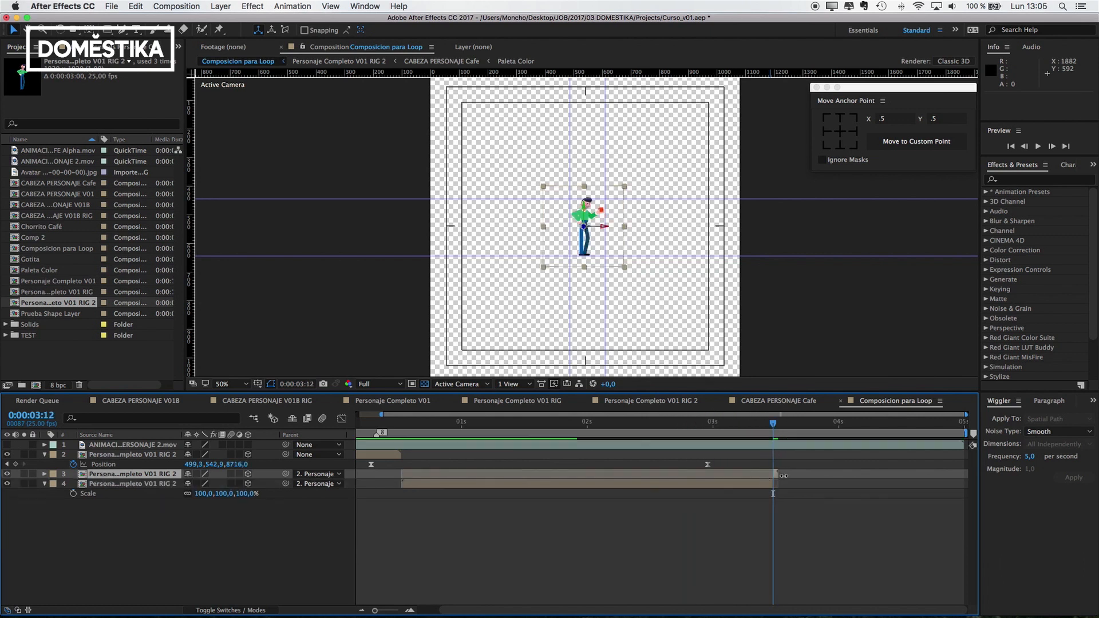
drag(152, 477, 335, 515)
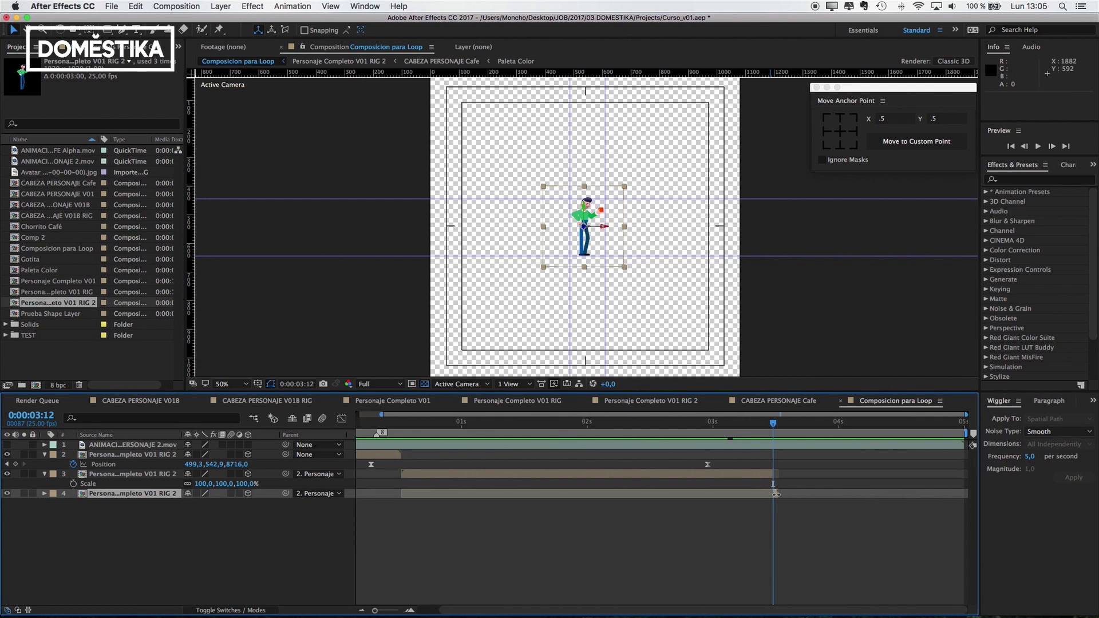
right_click(776, 494)
mouse_move(837, 256)
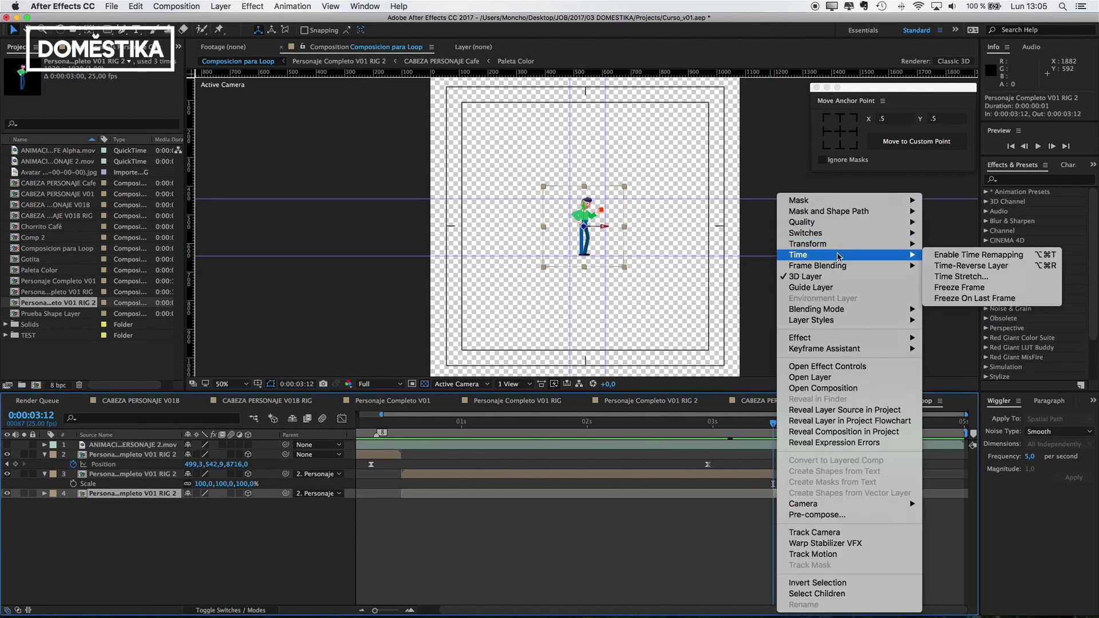
click(973, 288)
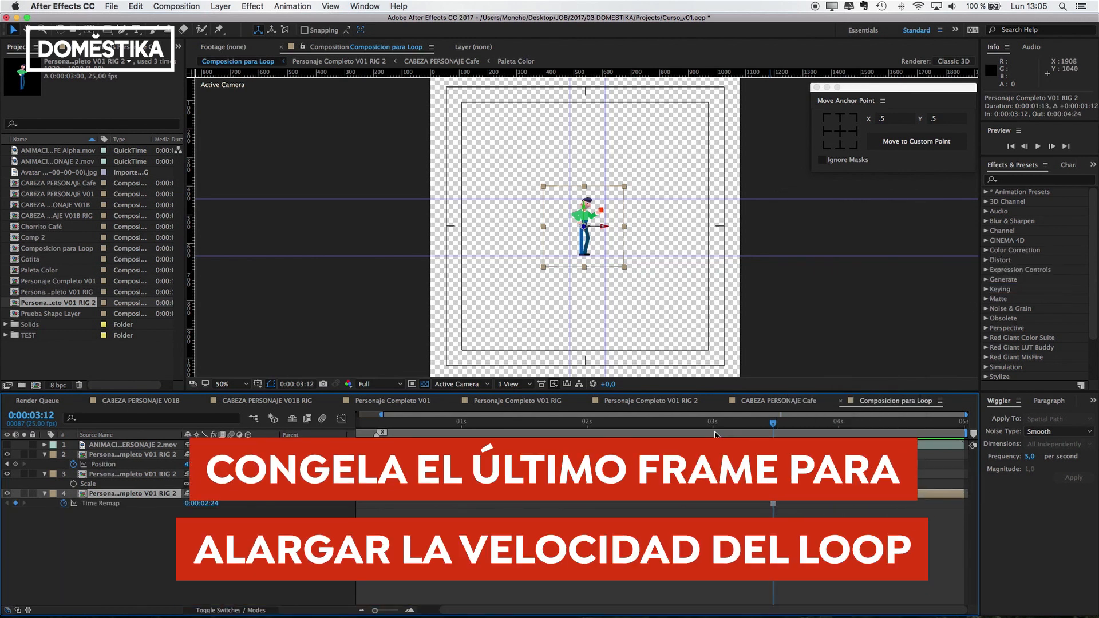
drag(780, 423, 810, 426)
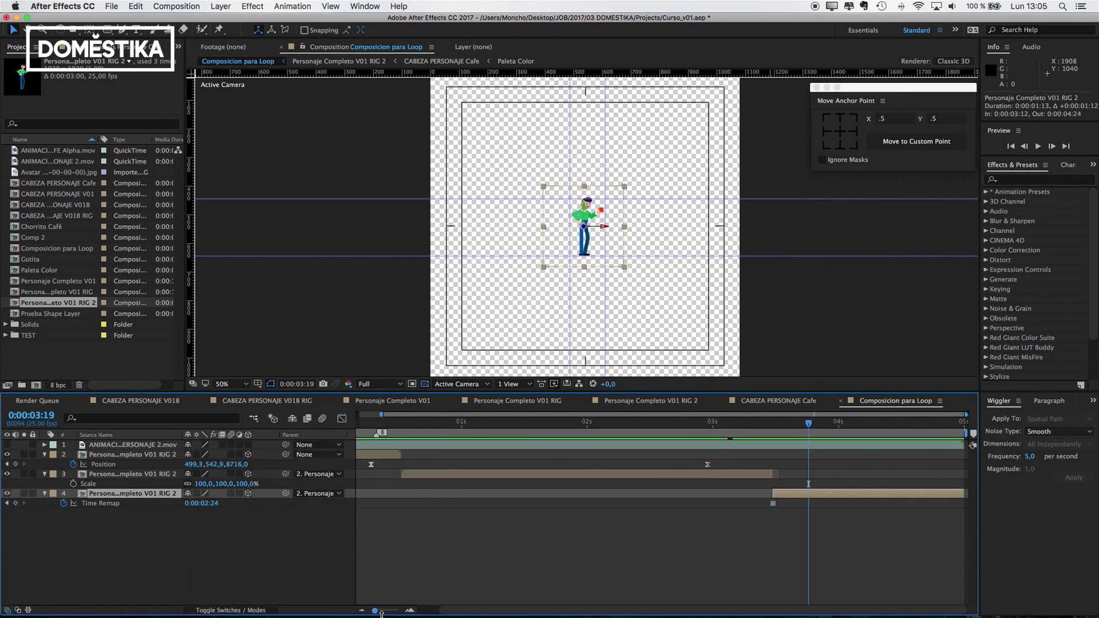
Move the last Position keyframe to the end of the composition at 0:00:04:24 and preview the lengthened zoom-out.
click(361, 611)
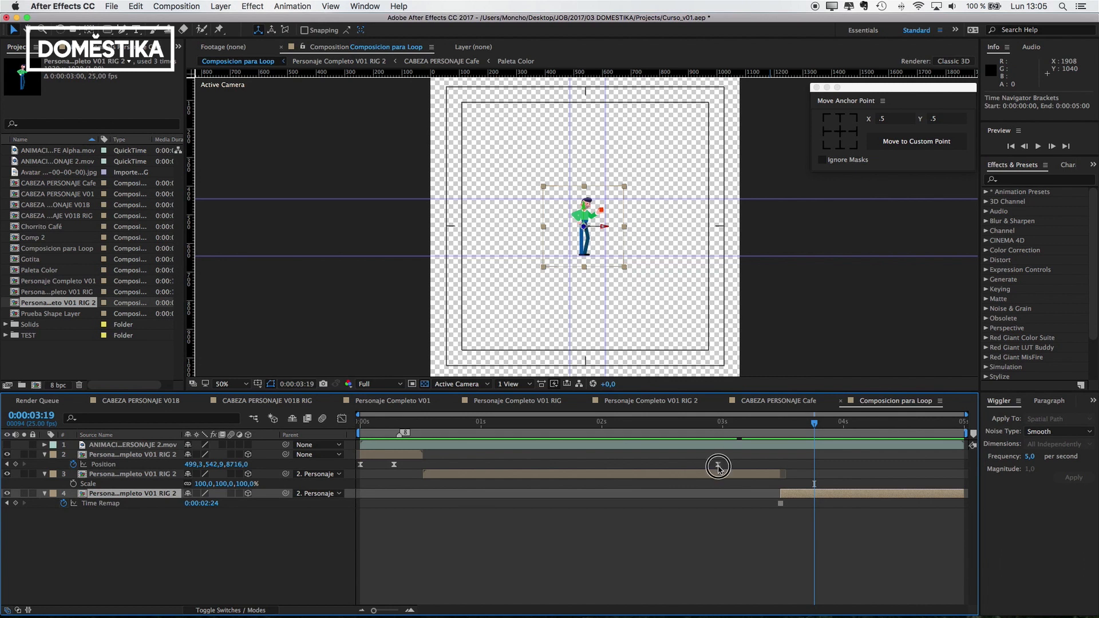
drag(719, 467, 792, 469)
drag(909, 470, 960, 469)
drag(801, 425, 874, 439)
key(Home)
click(1040, 147)
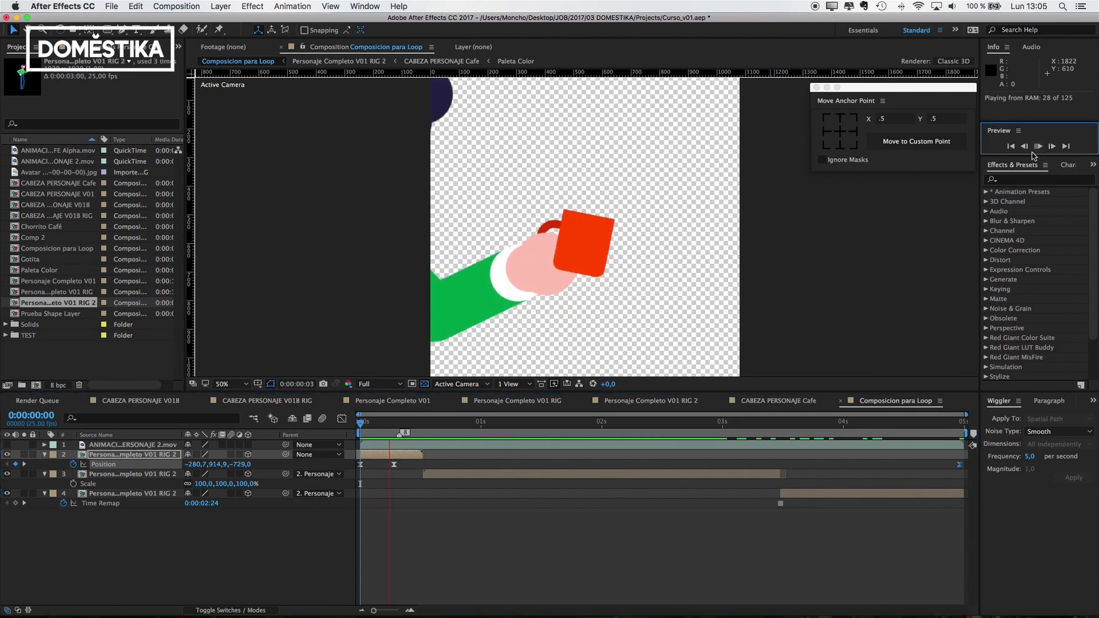
Shift the second Position keyframe one frame later, sharpen the speed peak between the first two keyframes by lengthening their eases, and preview.
click(394, 422)
drag(394, 423, 349, 423)
click(342, 420)
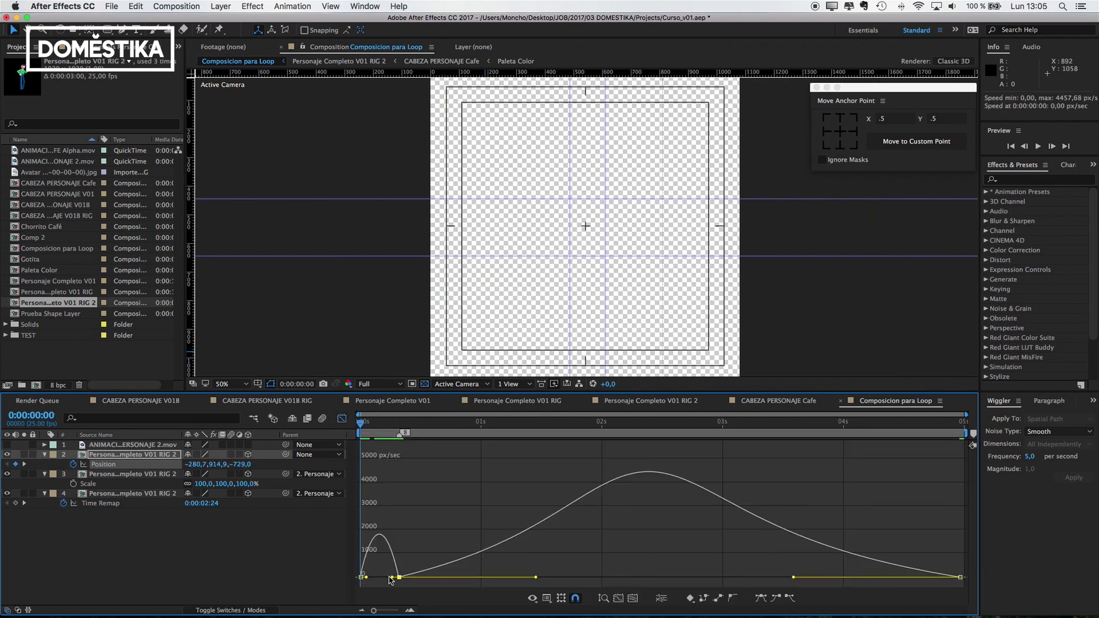
drag(391, 579, 371, 577)
click(1038, 147)
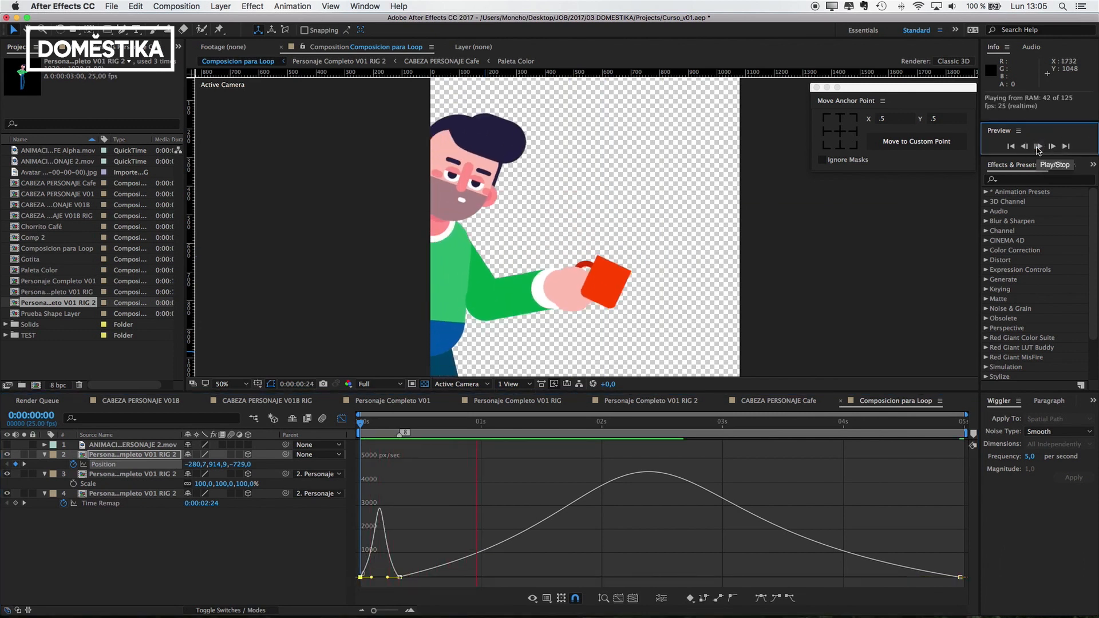